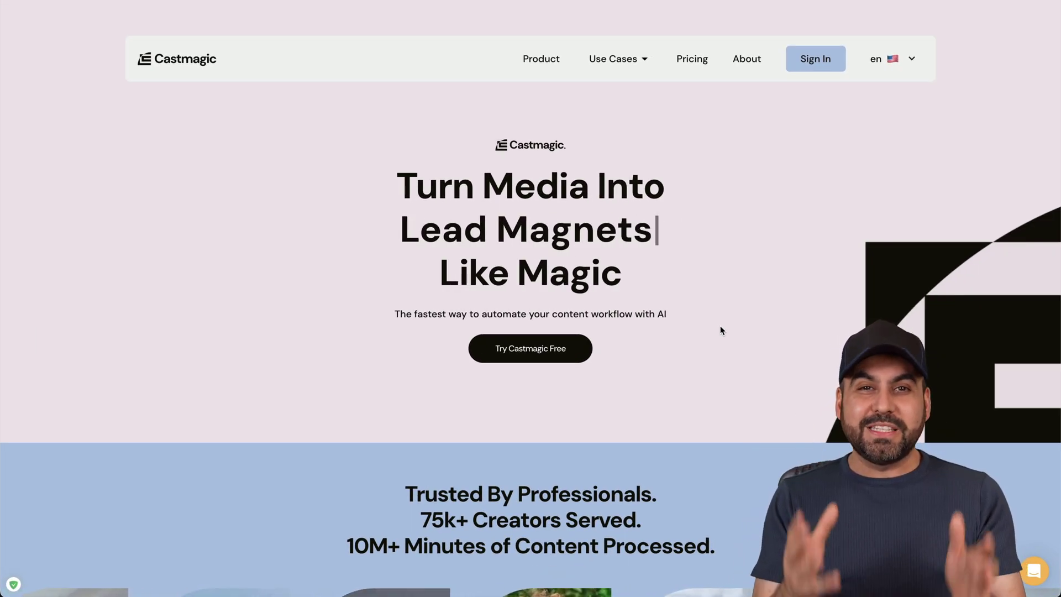
# - Scroll through the Castmagic marketing homepage
pyautogui.scroll(-10, 720, 331)
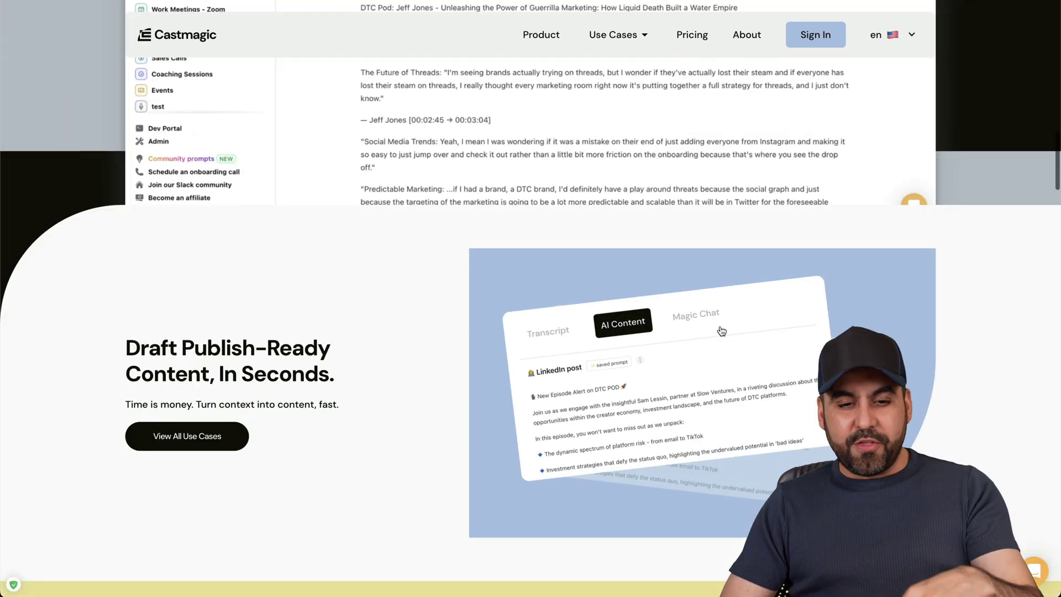
pyautogui.scroll(-15, 721, 330)
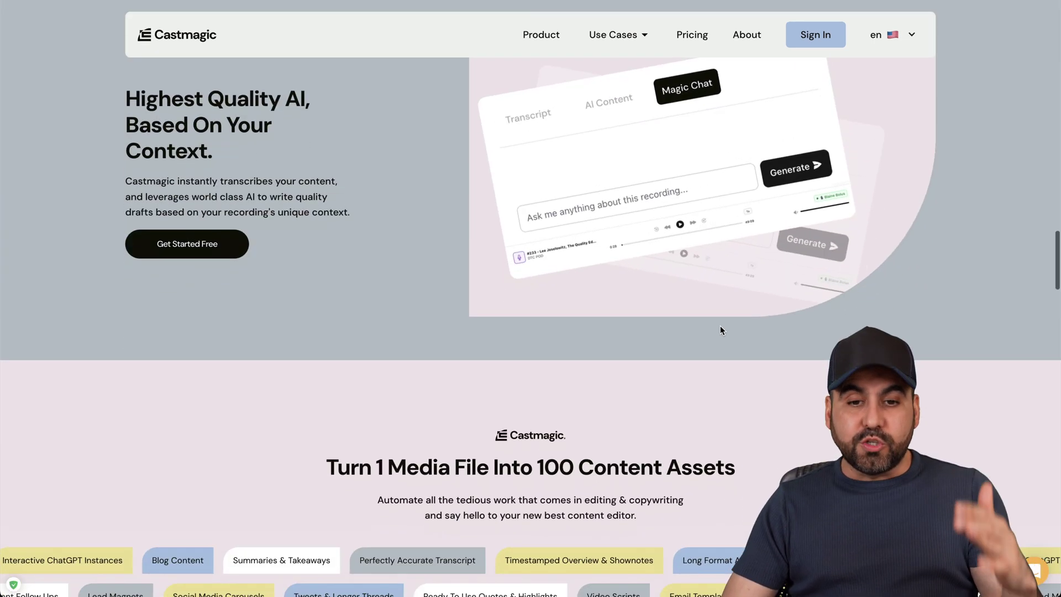
pyautogui.scroll(-10, 720, 331)
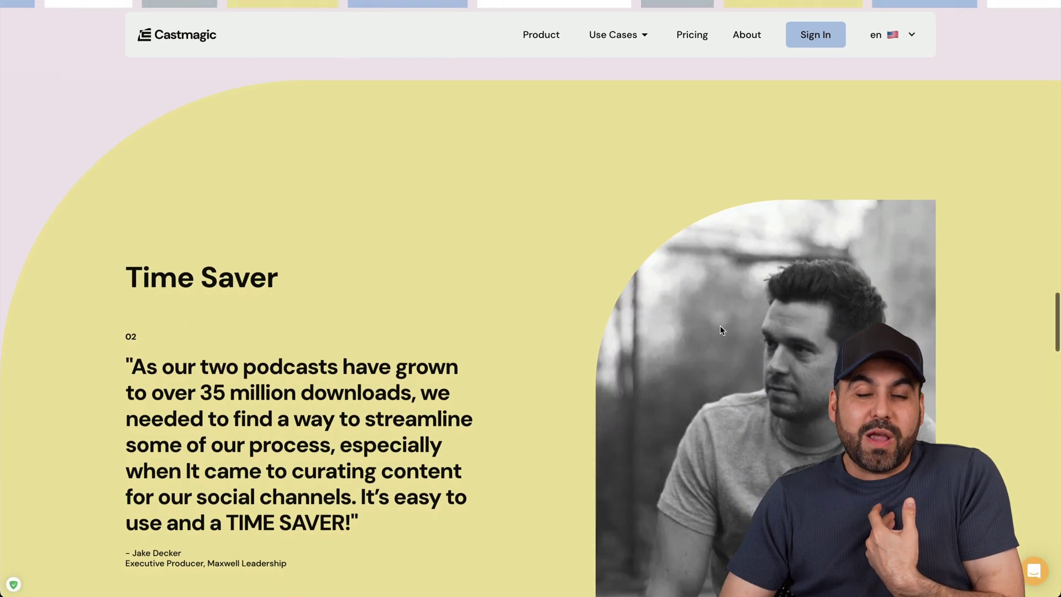
pyautogui.scroll(-8, 720, 331)
pyautogui.scroll(7, 720, 331)
pyautogui.scroll(-1, 721, 330)
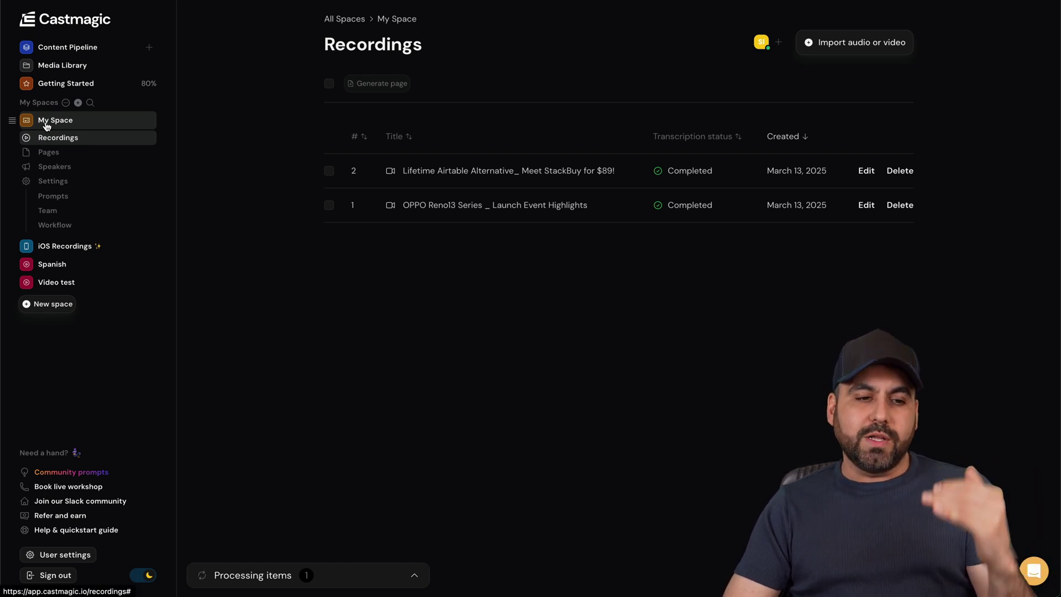
# - Browse My Space's automatic prompts list, then open the Featured Community Prompts collection
pyautogui.click(56, 197)
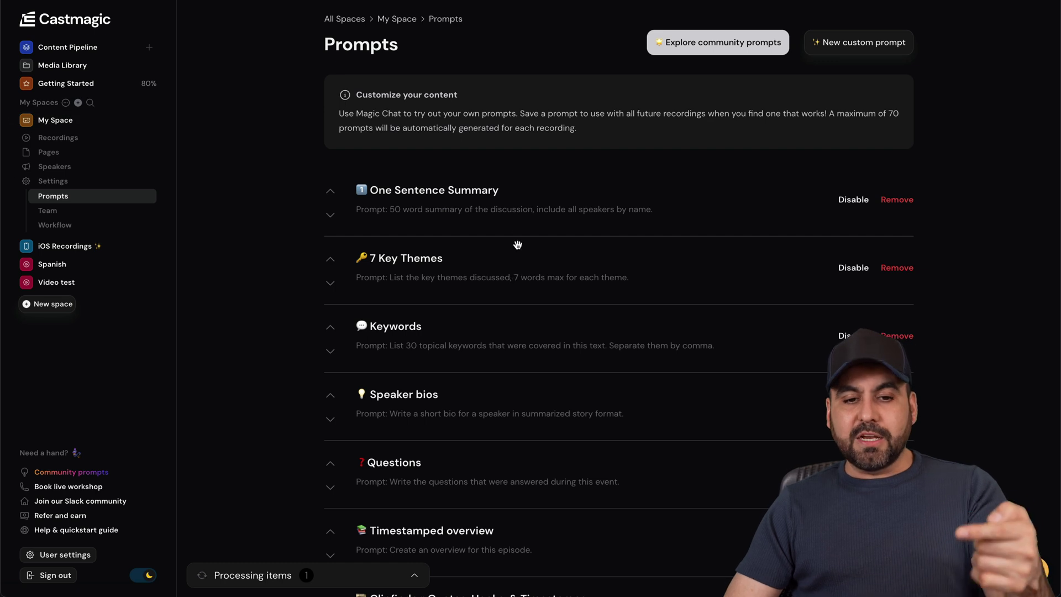
pyautogui.scroll(-1, 526, 387)
pyautogui.scroll(-7, 526, 402)
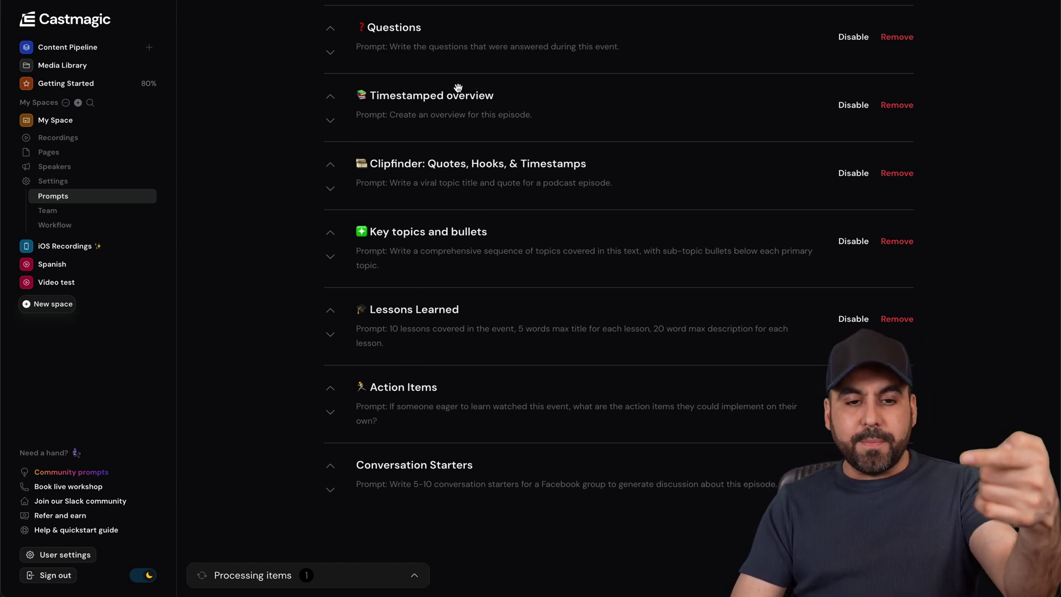
pyautogui.scroll(8, 522, 247)
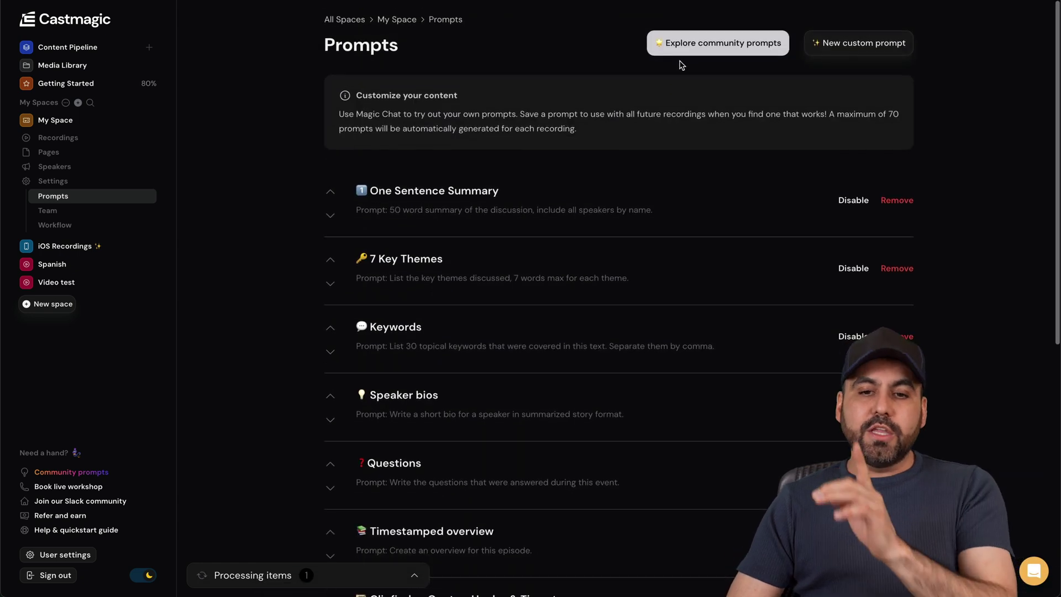
pyautogui.click(713, 53)
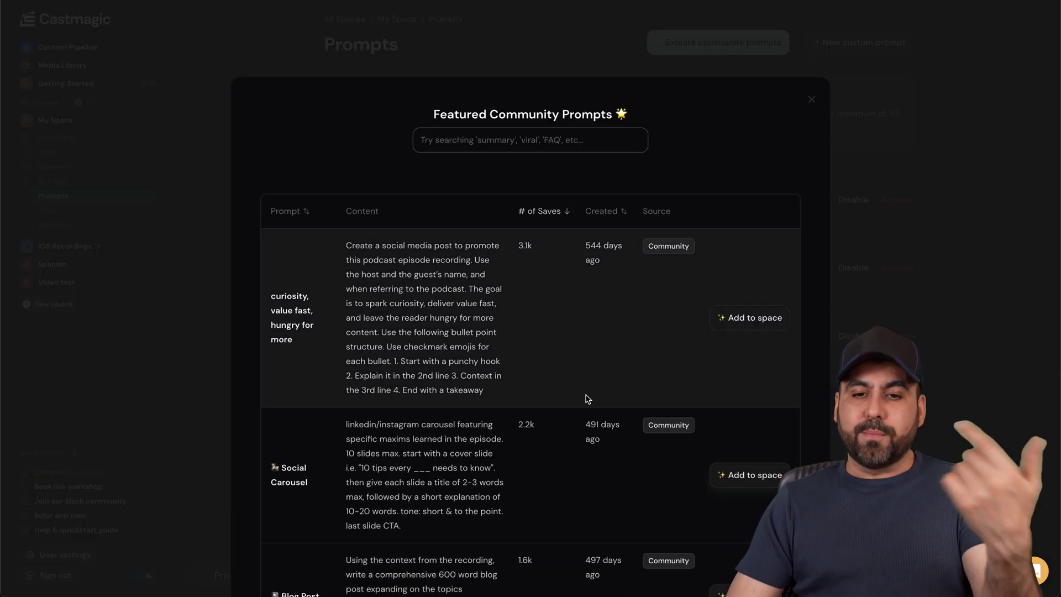
# - Close community prompts, then preview and discard a blank new custom prompt form
pyautogui.click(848, 120)
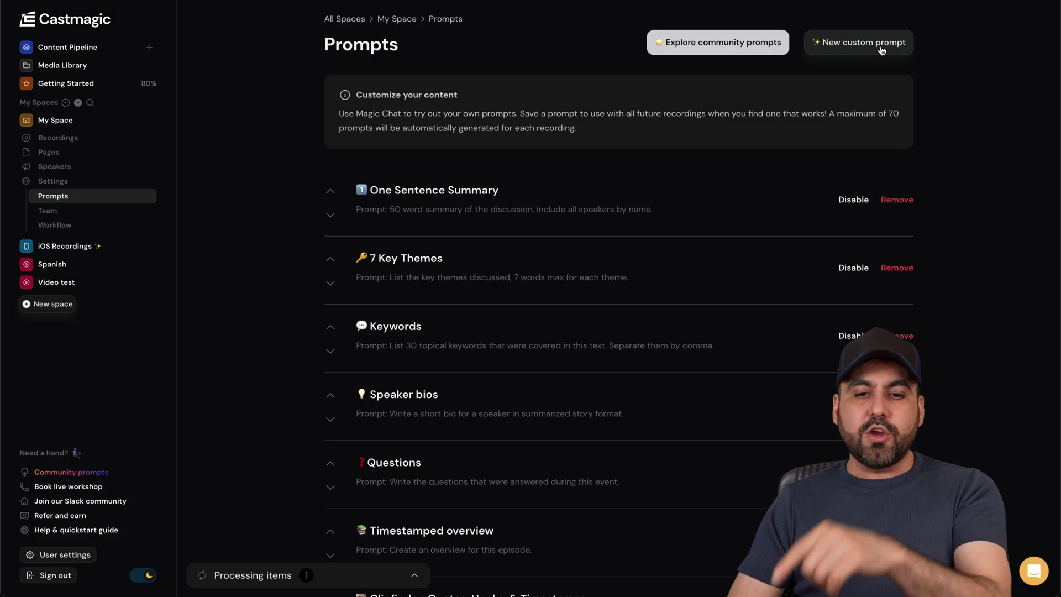
pyautogui.click(881, 51)
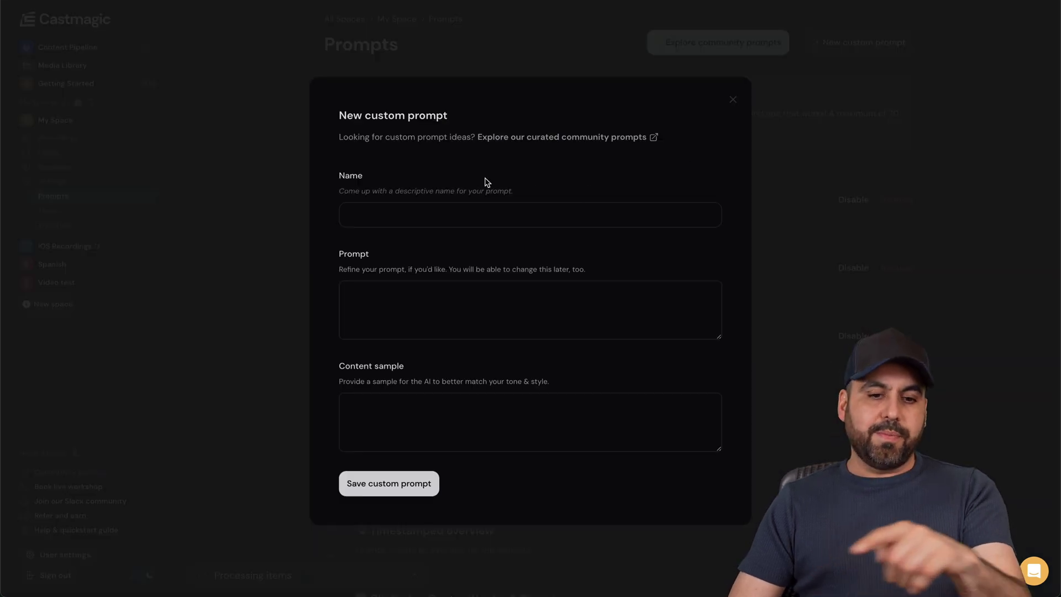
pyautogui.click(812, 171)
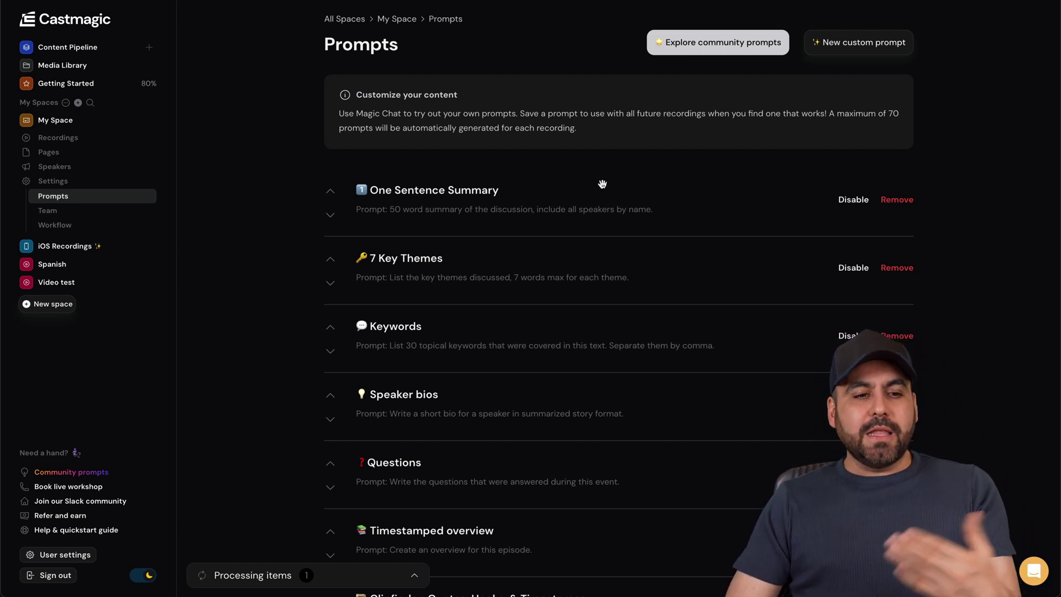
# - From Recordings, check the import options, then open the OPPO Reno13 launch event recording
pyautogui.click(68, 139)
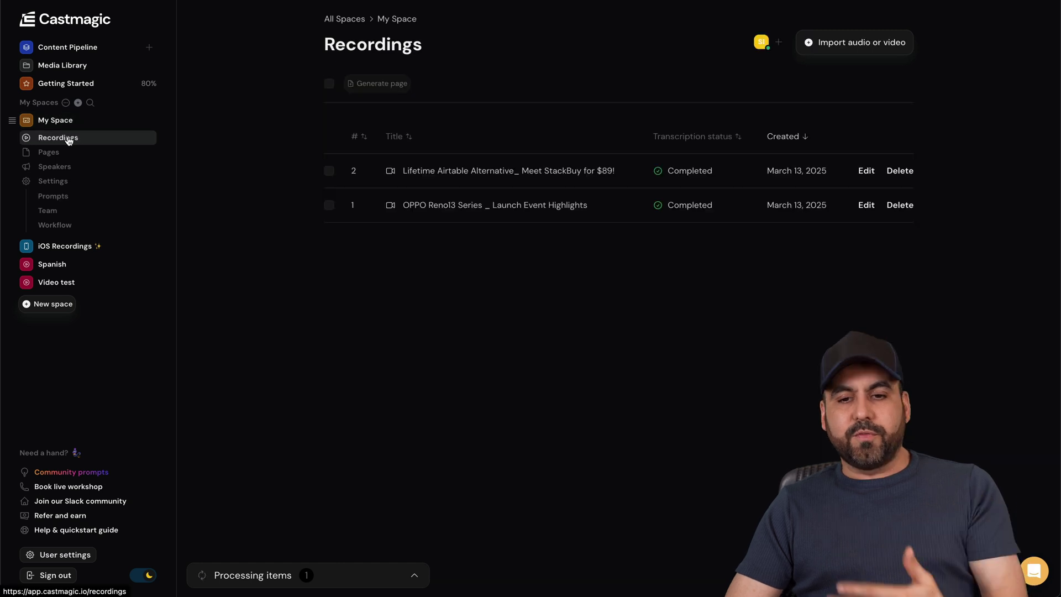
pyautogui.click(874, 42)
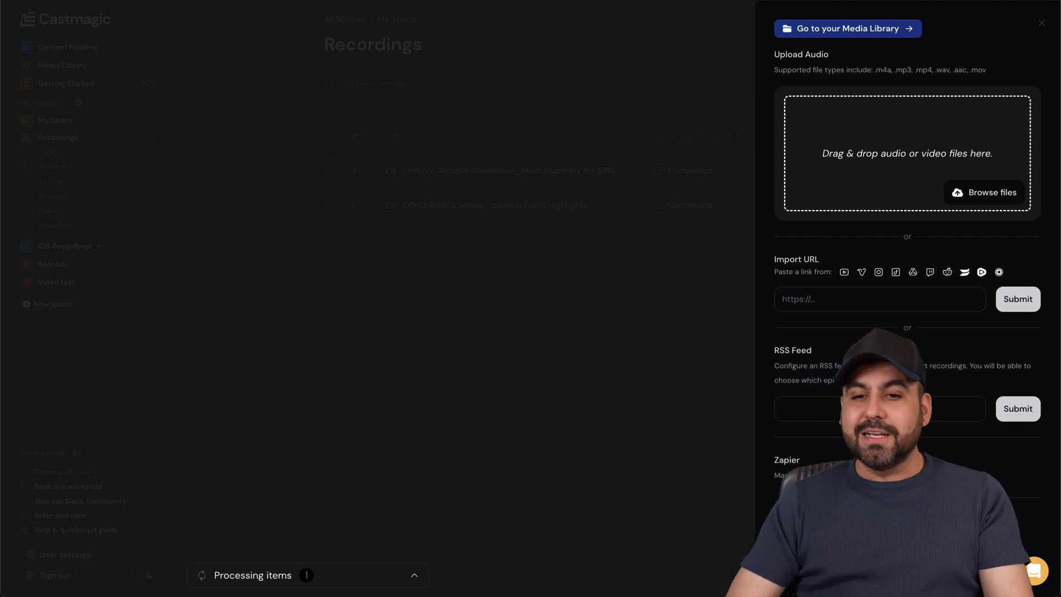
pyautogui.click(675, 138)
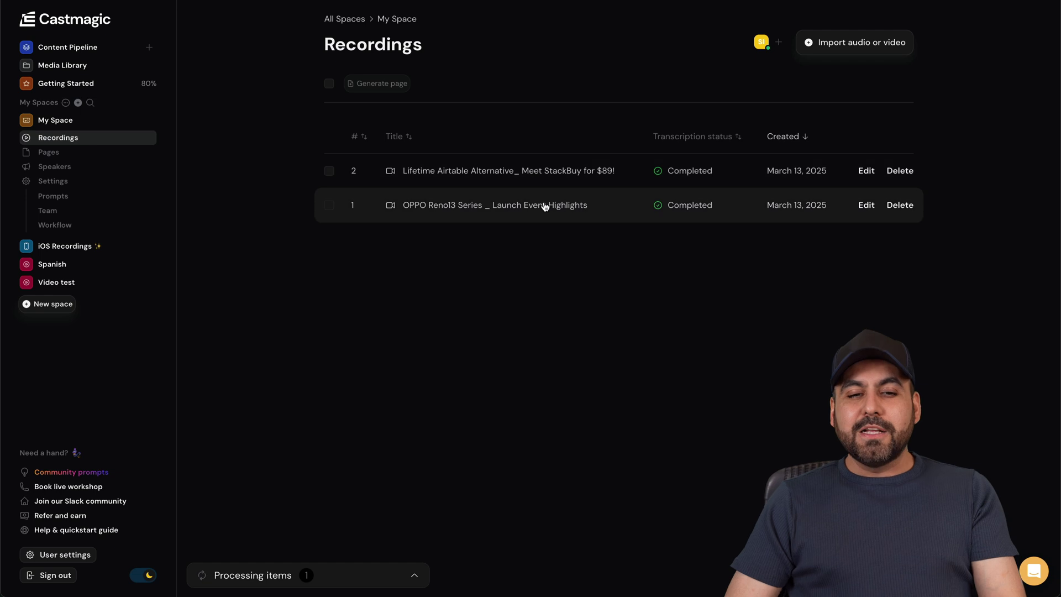
pyautogui.click(529, 207)
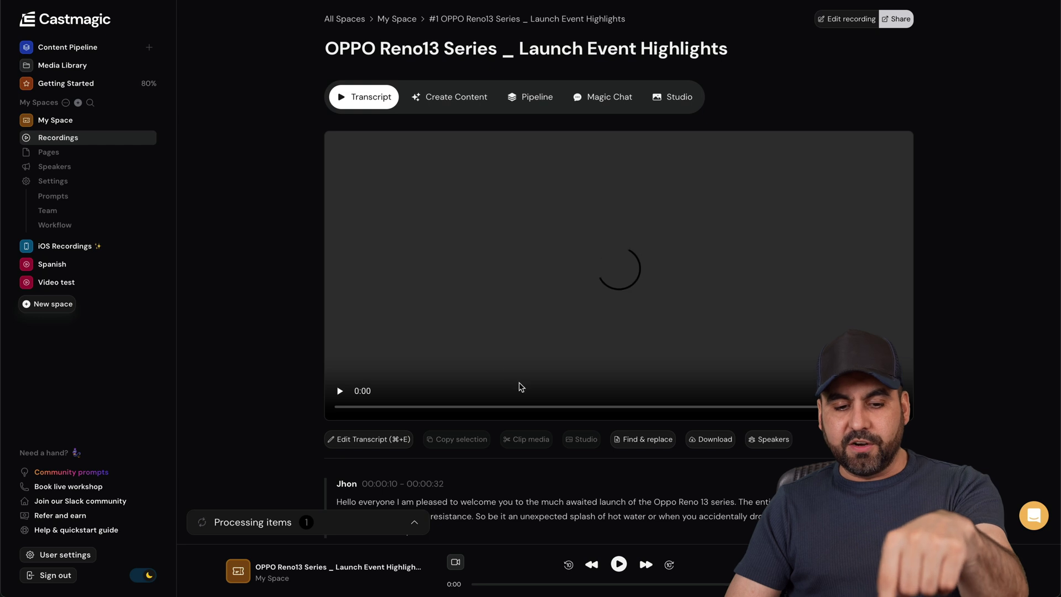
# - Select the transcript sentence 'The Oppo Reno 13 Pro five gs is priced…'
pyautogui.scroll(-3, 528, 414)
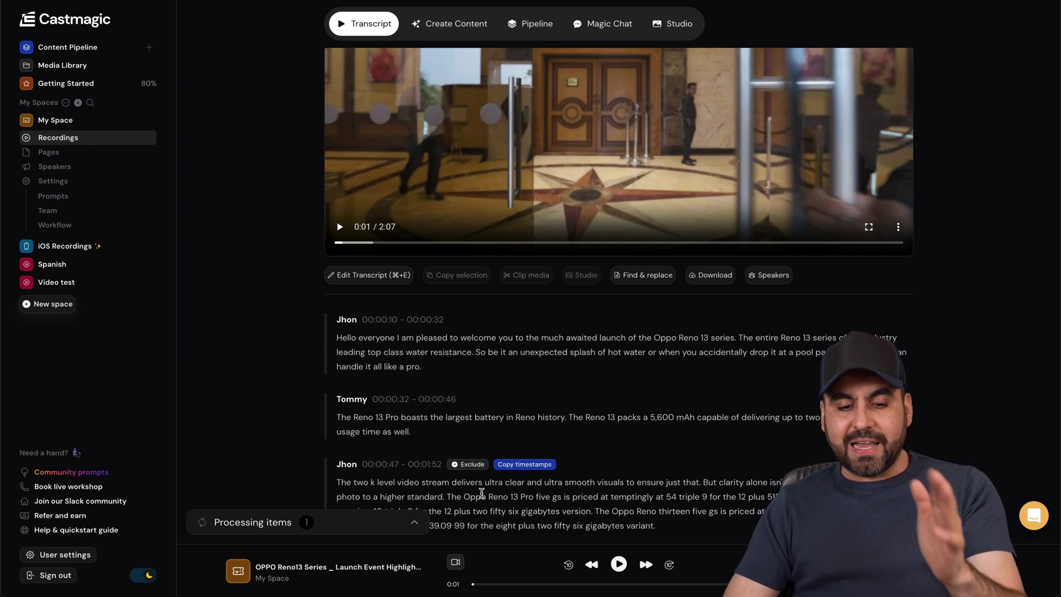
pyautogui.moveTo(448, 496); pyautogui.dragTo(776, 496)
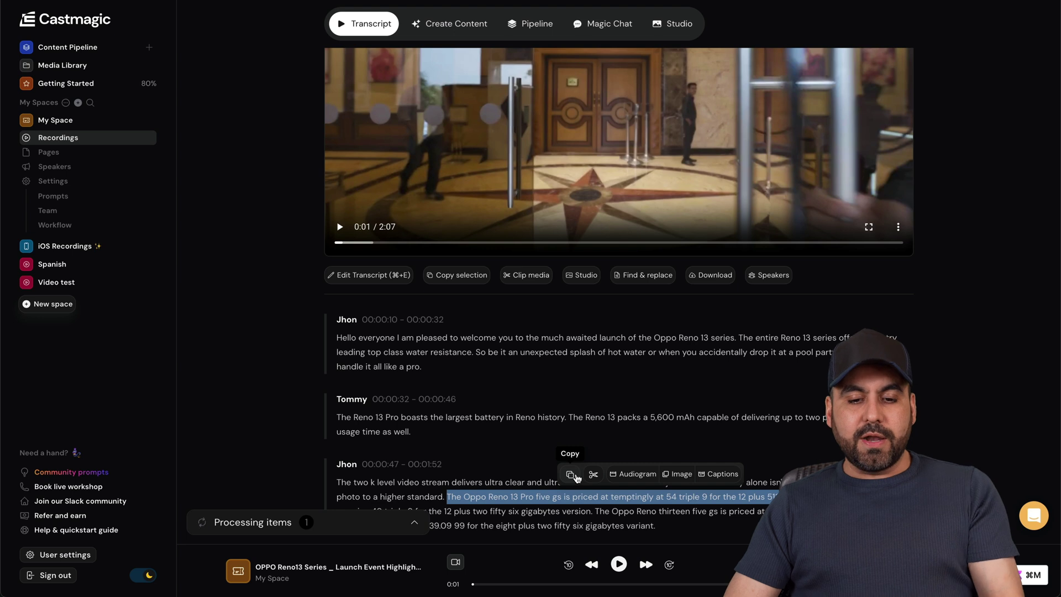
pyautogui.click(635, 474)
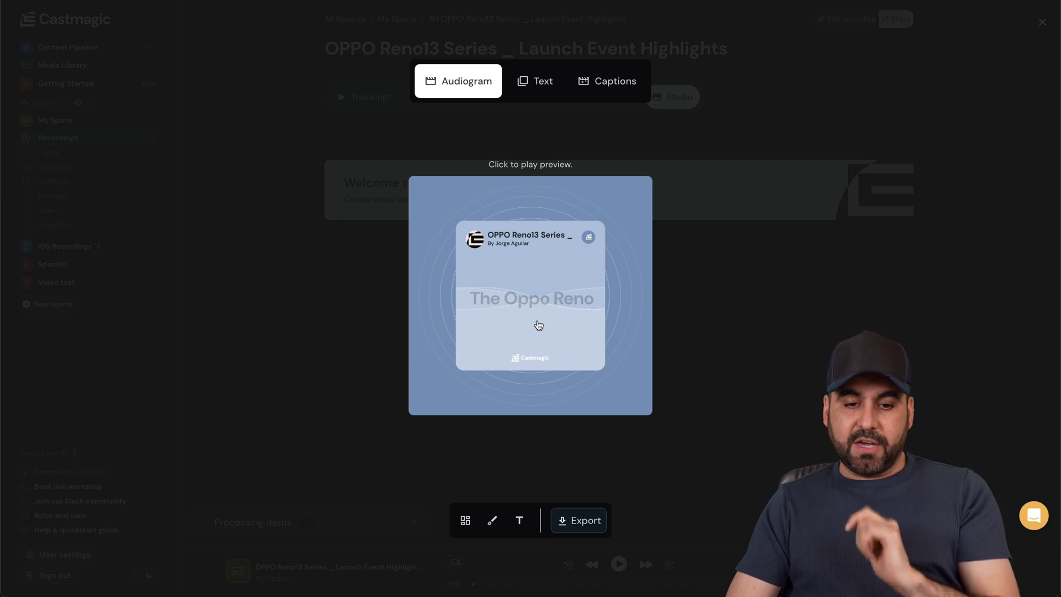
pyautogui.click(532, 302)
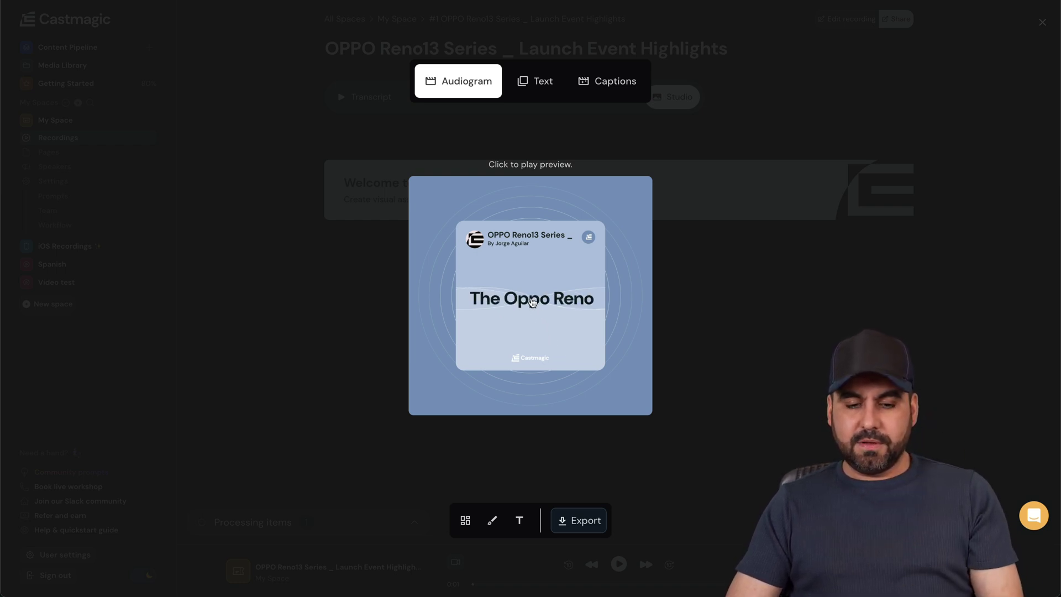
pyautogui.press('XF86AudioRaiseVolume')
pyautogui.press('XF86AudioRaiseVolume')
pyautogui.press('XF86AudioRaiseVolume')
pyautogui.press('XF86AudioRaiseVolume')
pyautogui.press('XF86AudioRaiseVolume')
pyautogui.press('XF86AudioRaiseVolume')
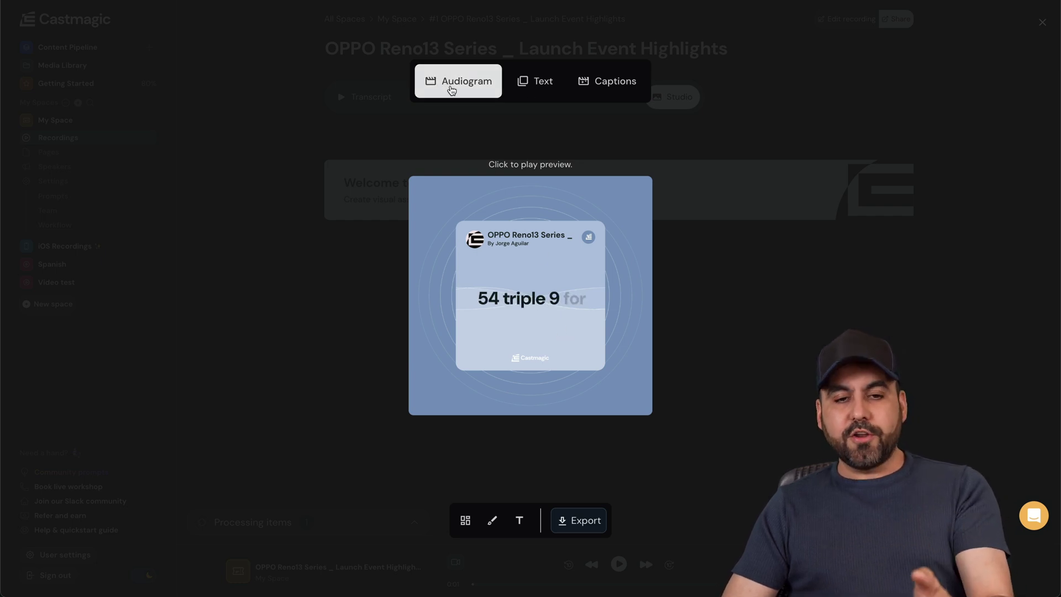
pyautogui.click(533, 92)
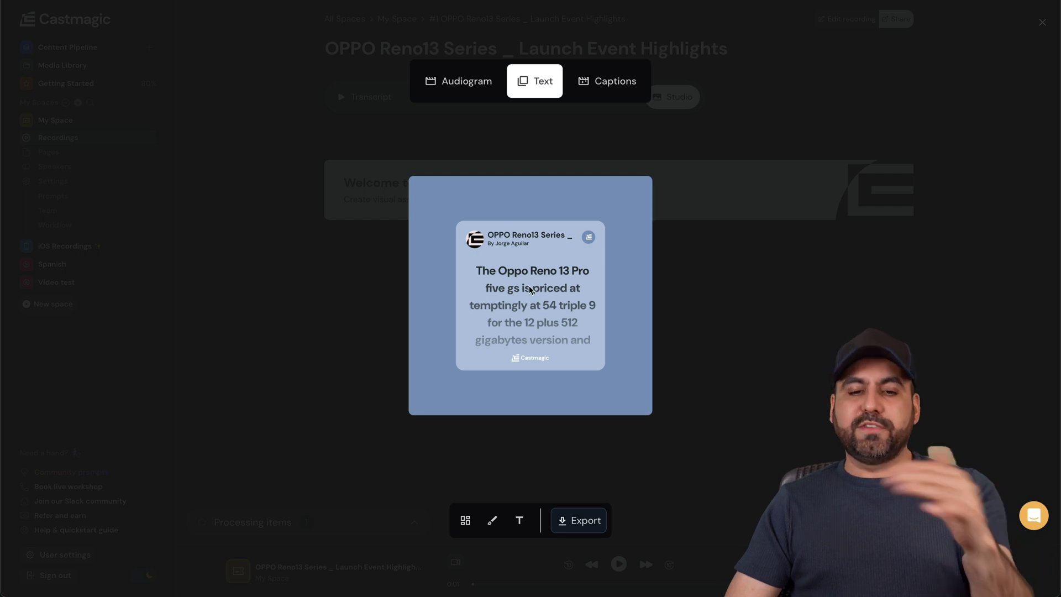
pyautogui.click(609, 84)
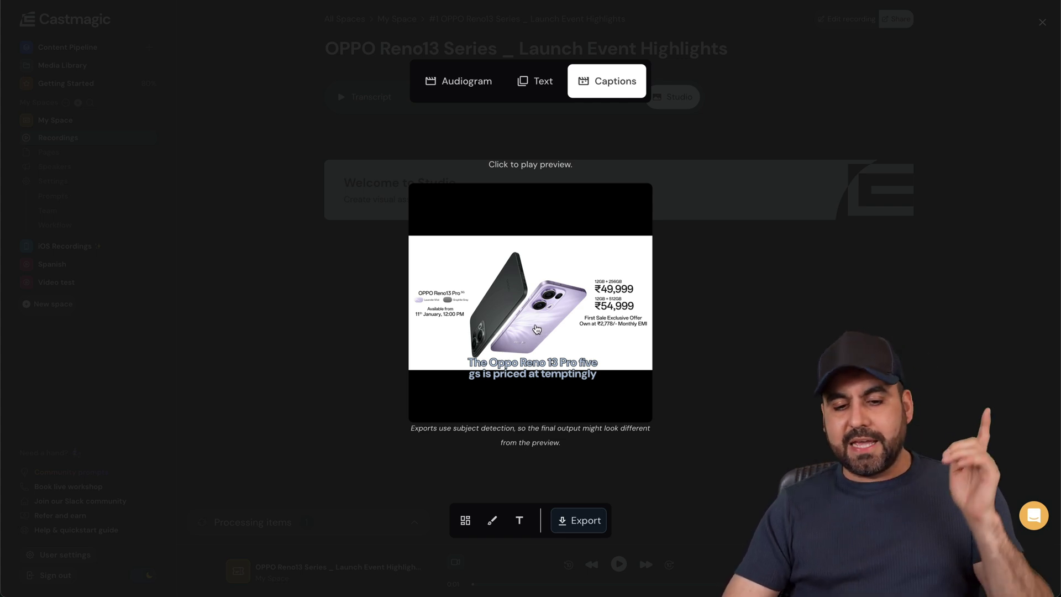
pyautogui.click(537, 329)
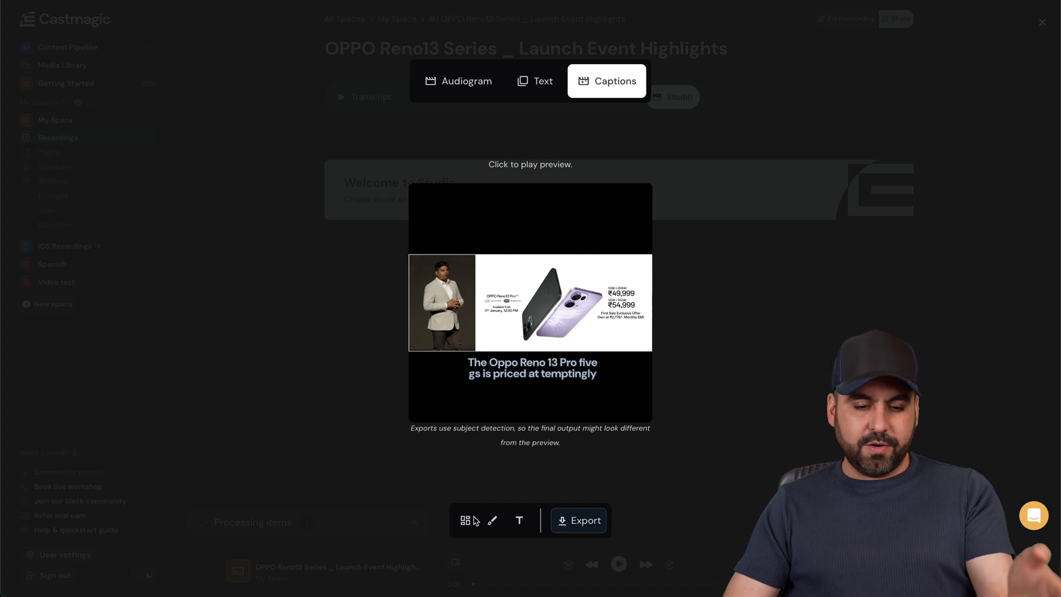
pyautogui.moveTo(524, 522)
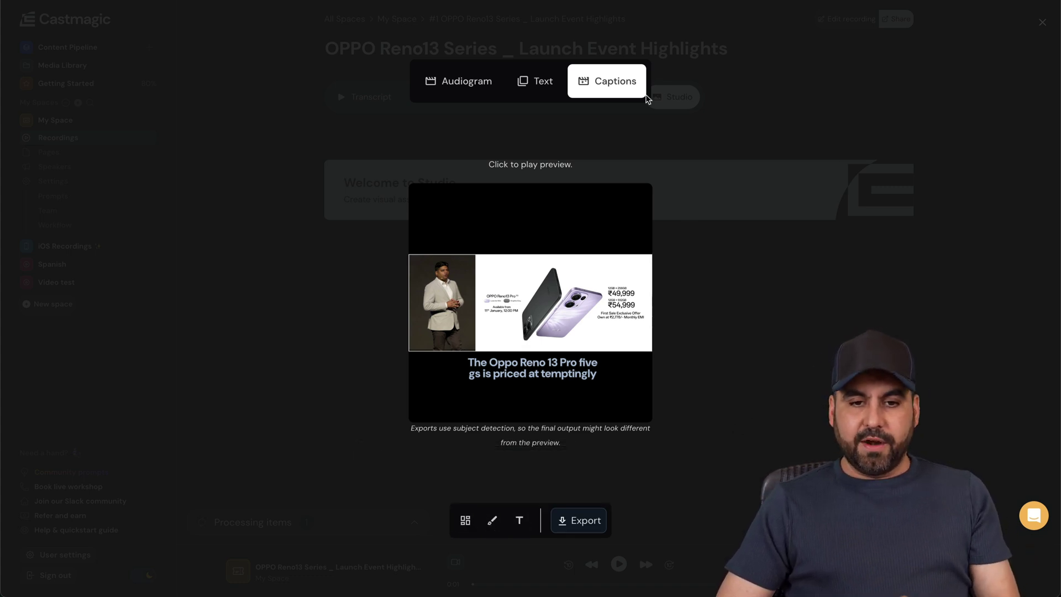
pyautogui.click(635, 138)
pyautogui.scroll(-4, 554, 340)
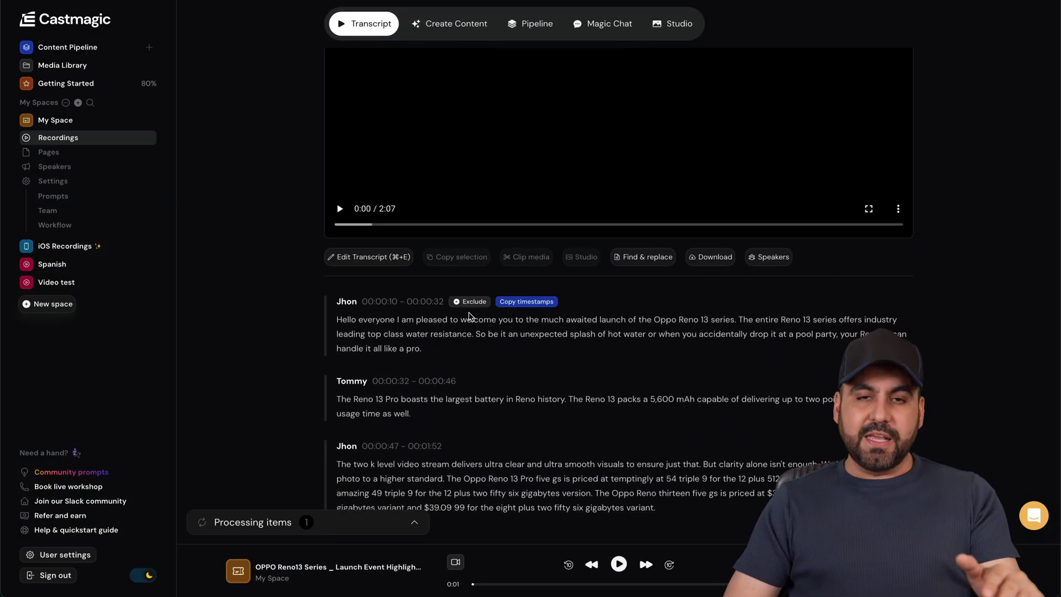
# - Scroll through the recording's generated content sections
pyautogui.scroll(4, 633, 396)
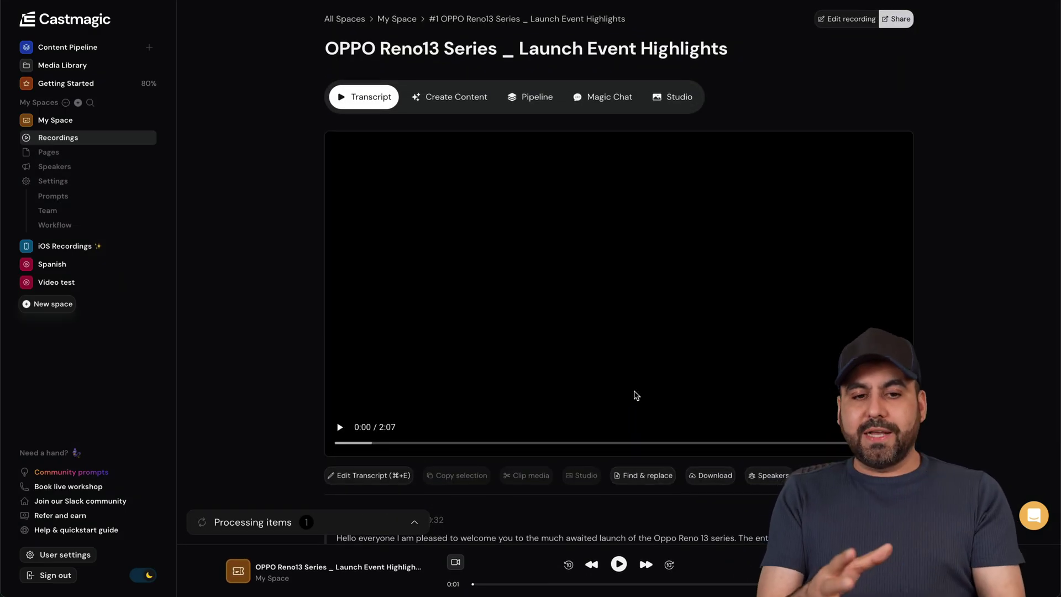
pyautogui.click(445, 98)
pyautogui.scroll(-6, 512, 254)
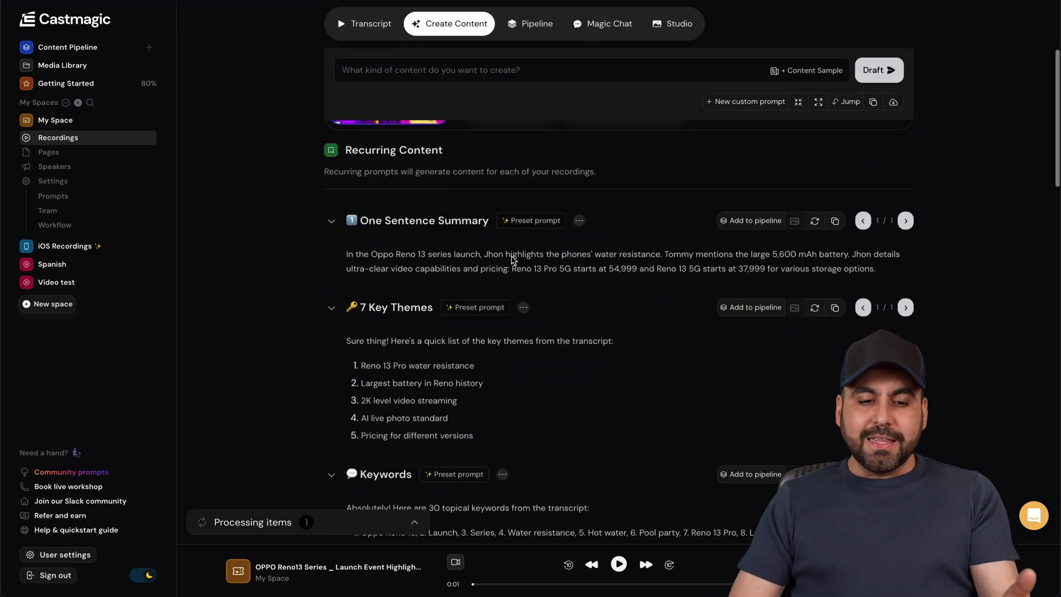
pyautogui.scroll(1, 512, 256)
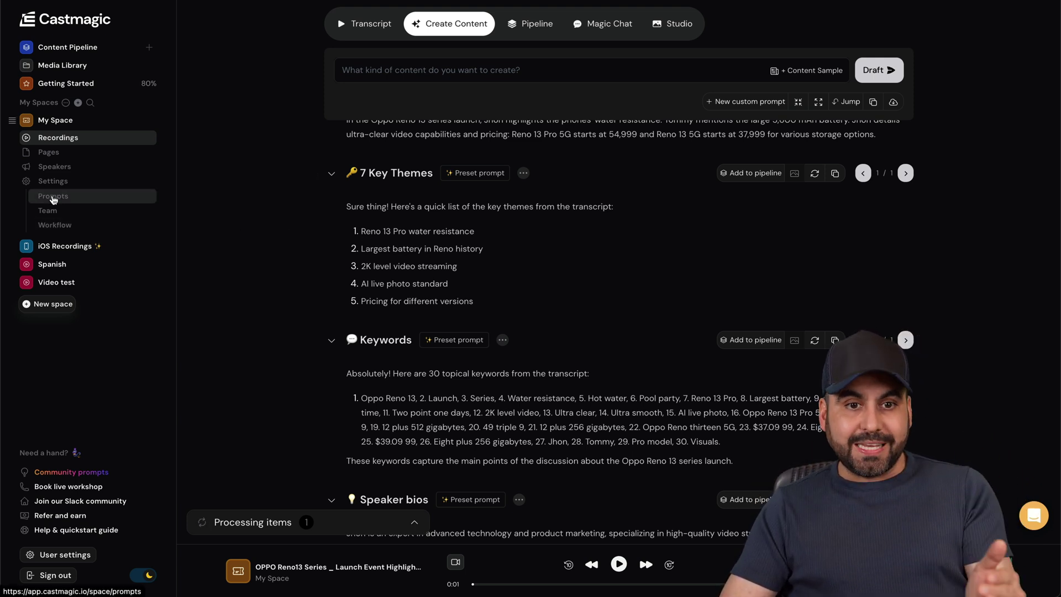
pyautogui.scroll(1, 464, 216)
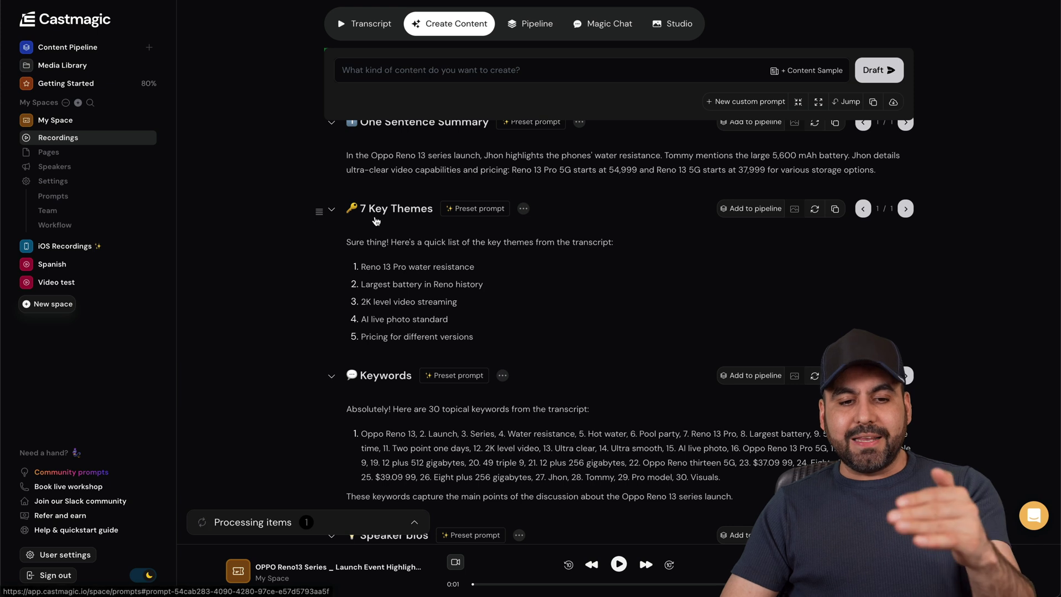
pyautogui.scroll(-5, 525, 310)
pyautogui.scroll(-2, 385, 237)
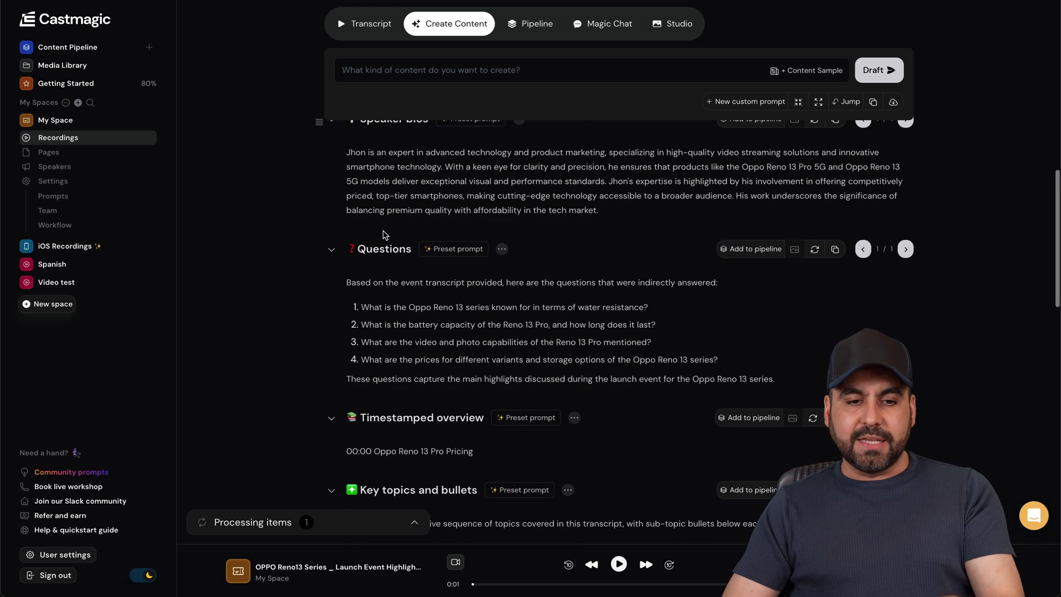
pyautogui.scroll(7, 385, 232)
pyautogui.scroll(1, 385, 231)
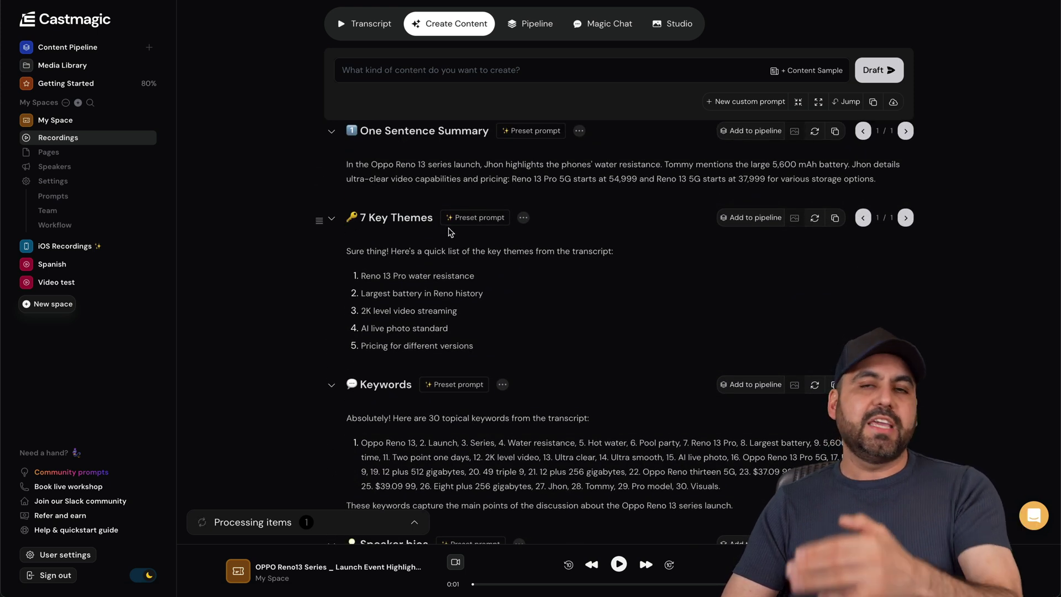
pyautogui.scroll(-3, 448, 232)
pyautogui.scroll(-4, 360, 238)
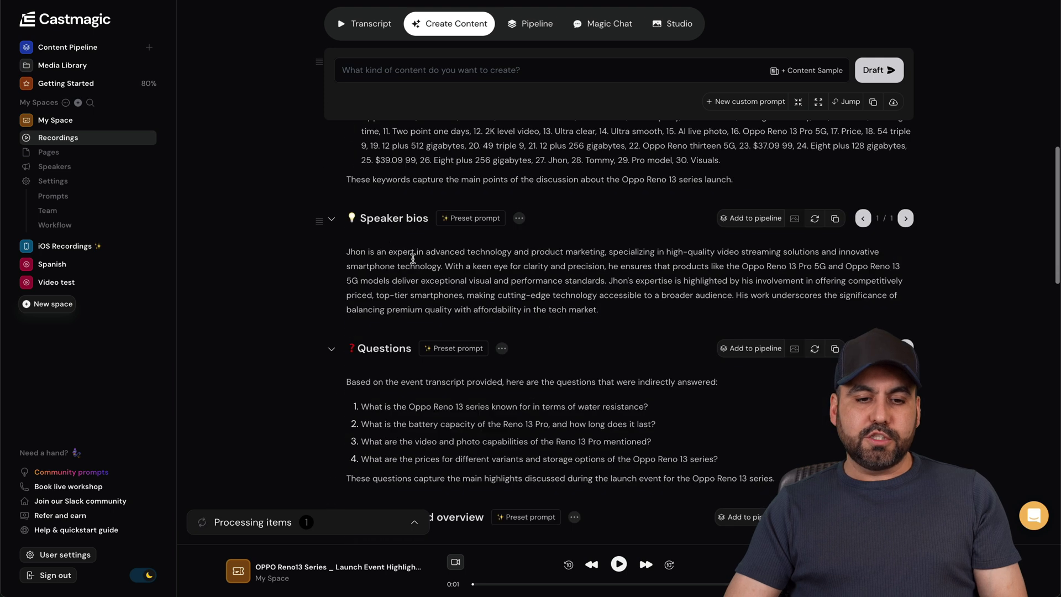
pyautogui.scroll(-1, 476, 309)
pyautogui.scroll(-5, 442, 312)
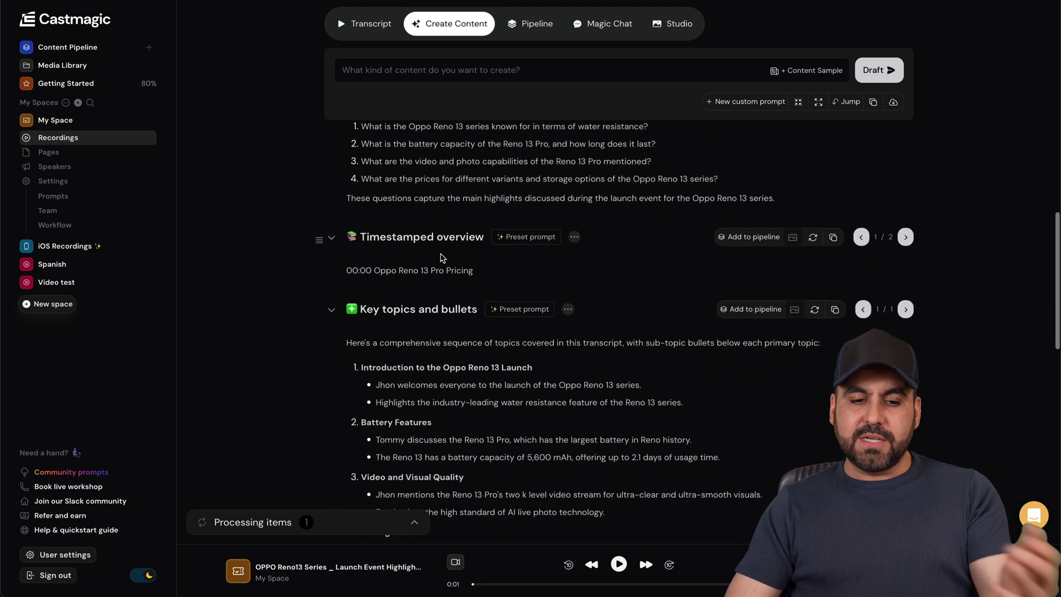
pyautogui.scroll(-6, 497, 324)
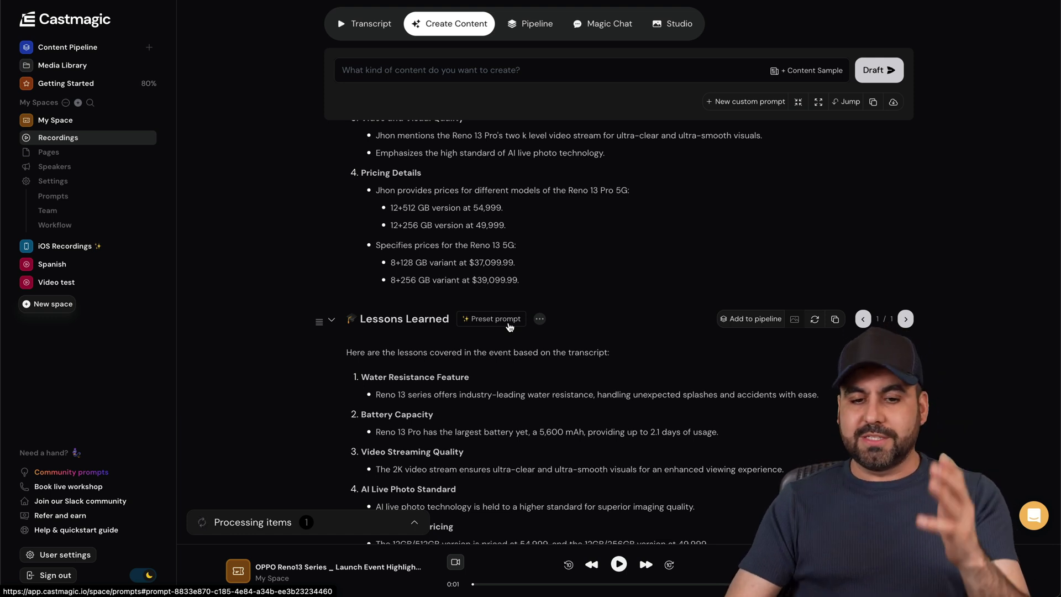
pyautogui.scroll(-6, 509, 326)
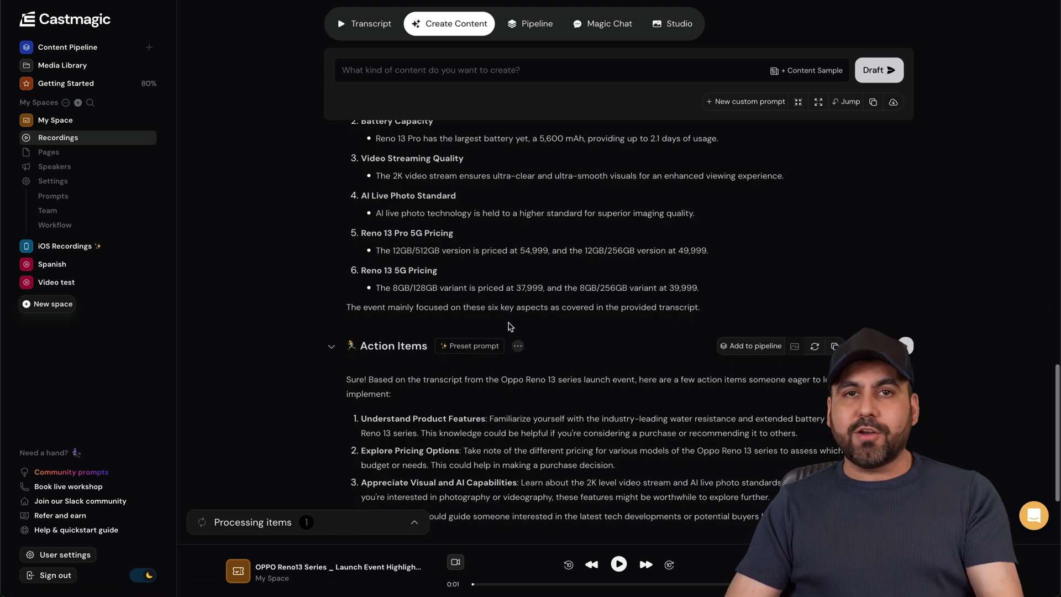
pyautogui.scroll(-2, 509, 327)
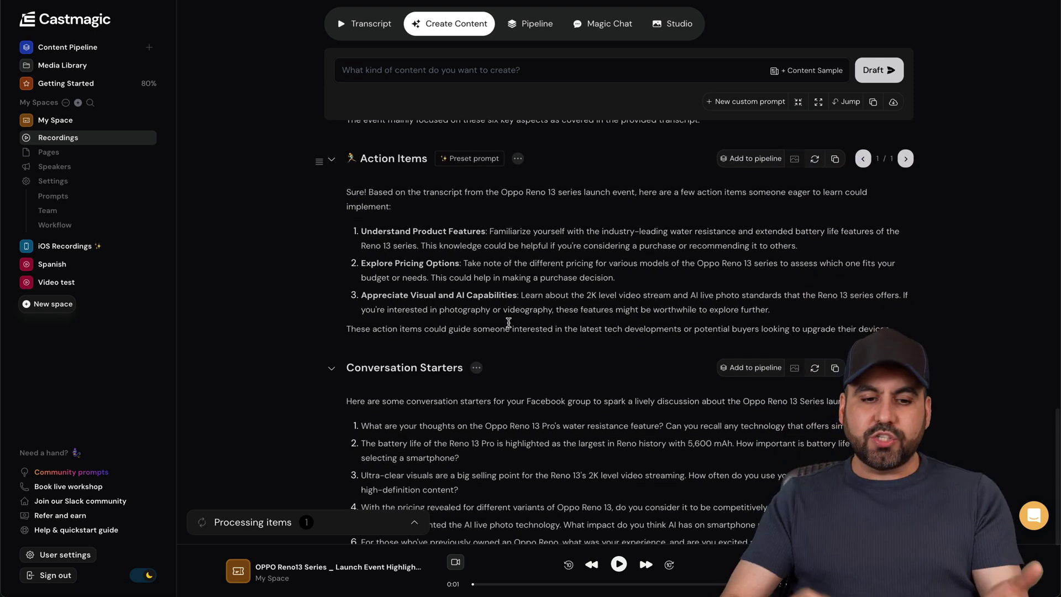
pyautogui.scroll(-2, 509, 323)
pyautogui.scroll(-3, 508, 322)
pyautogui.scroll(1, 509, 322)
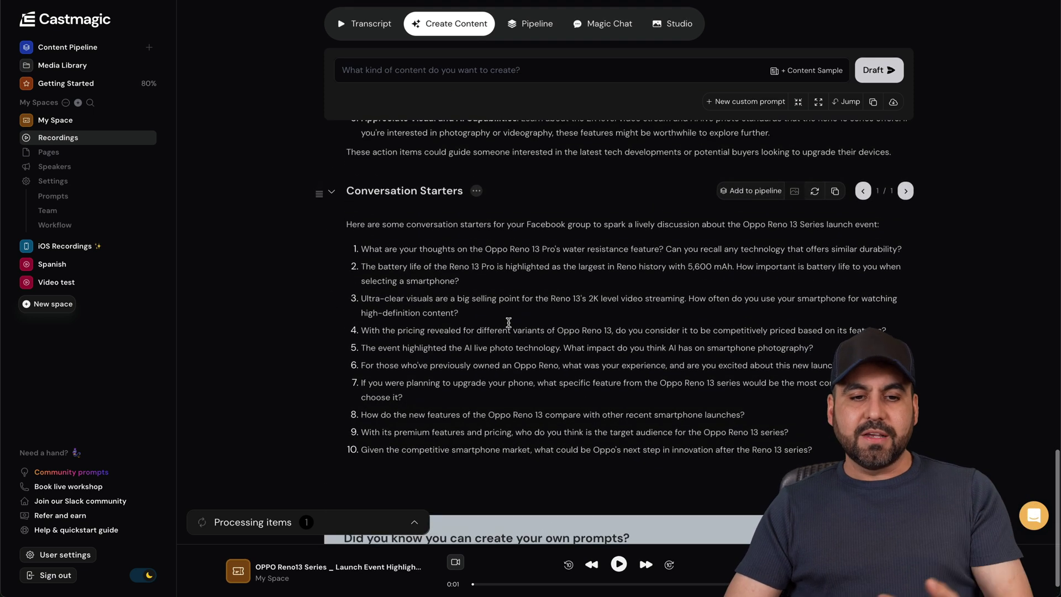
# - Select the Conversation Starters heading and its ten questions, then clear the selection
pyautogui.moveTo(346, 191); pyautogui.dragTo(469, 192)
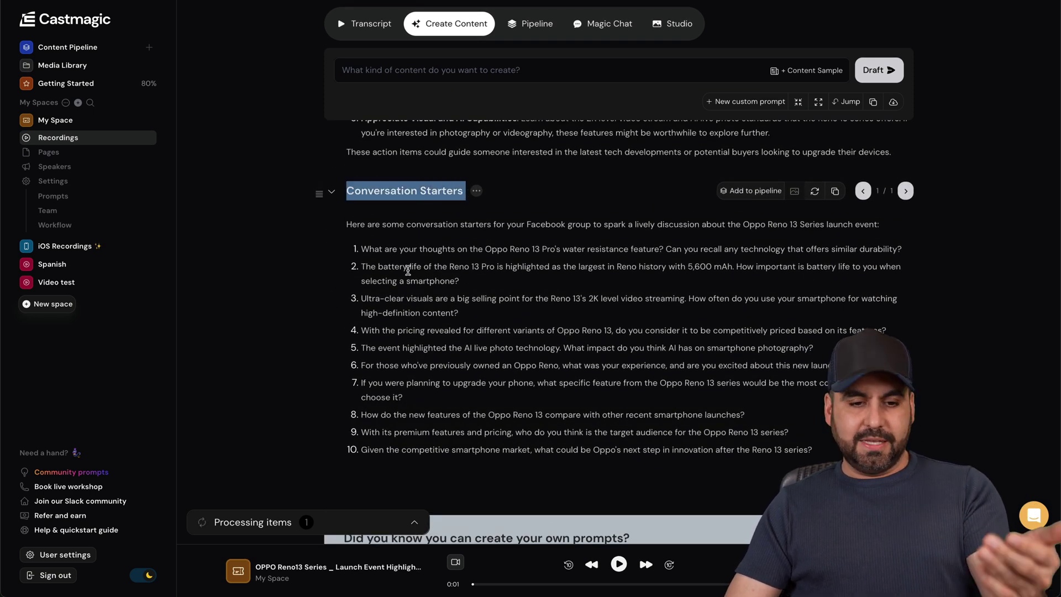
pyautogui.moveTo(360, 250); pyautogui.dragTo(437, 450)
pyautogui.click(670, 379)
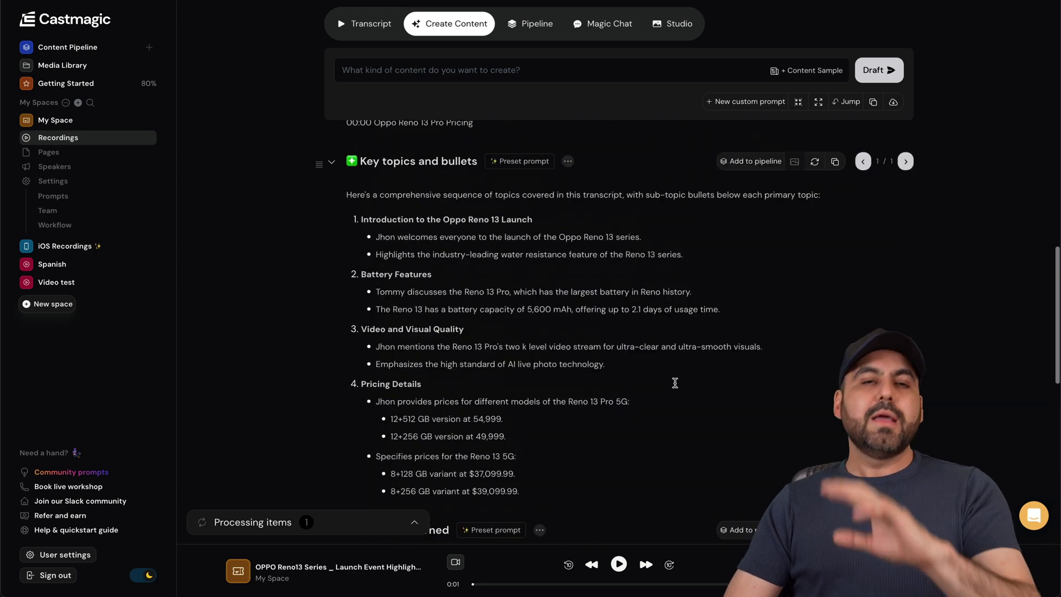
# - Add the 7 Key Themes block to the Content Pipeline and view it there
pyautogui.scroll(15, 674, 382)
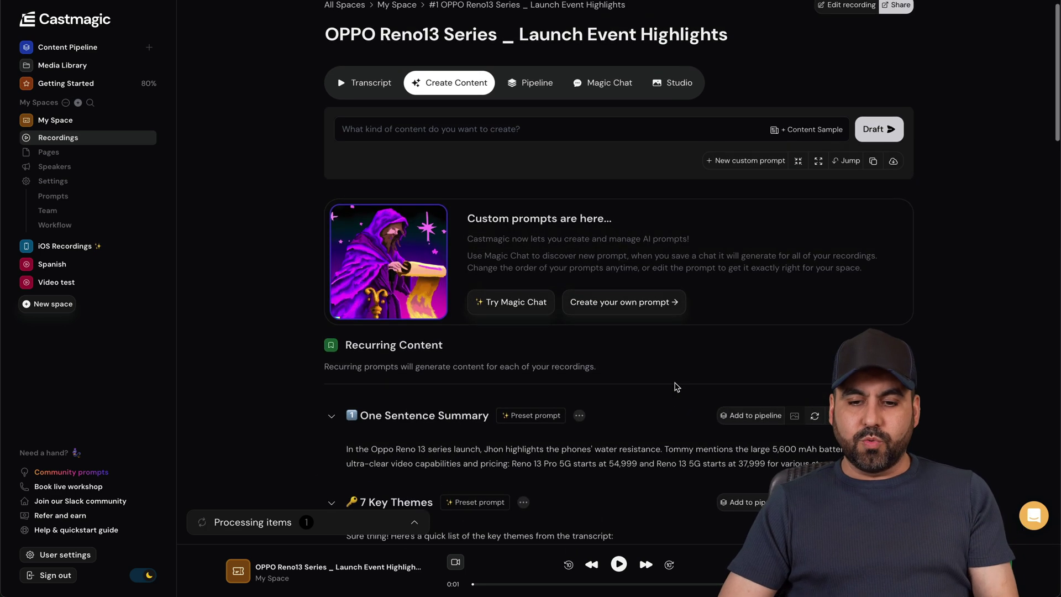
pyautogui.scroll(-5, 675, 384)
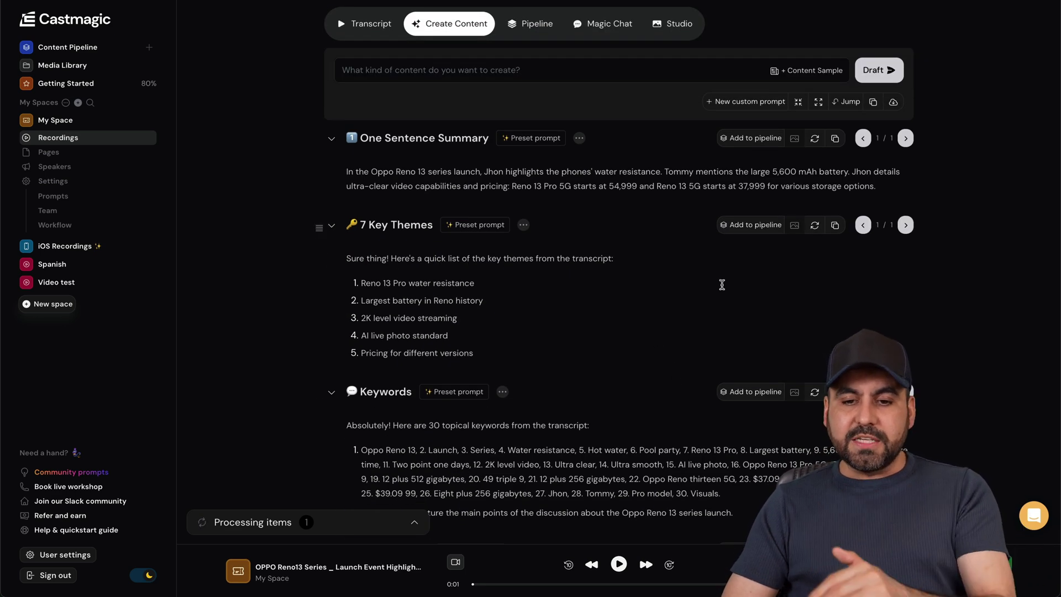
pyautogui.click(743, 226)
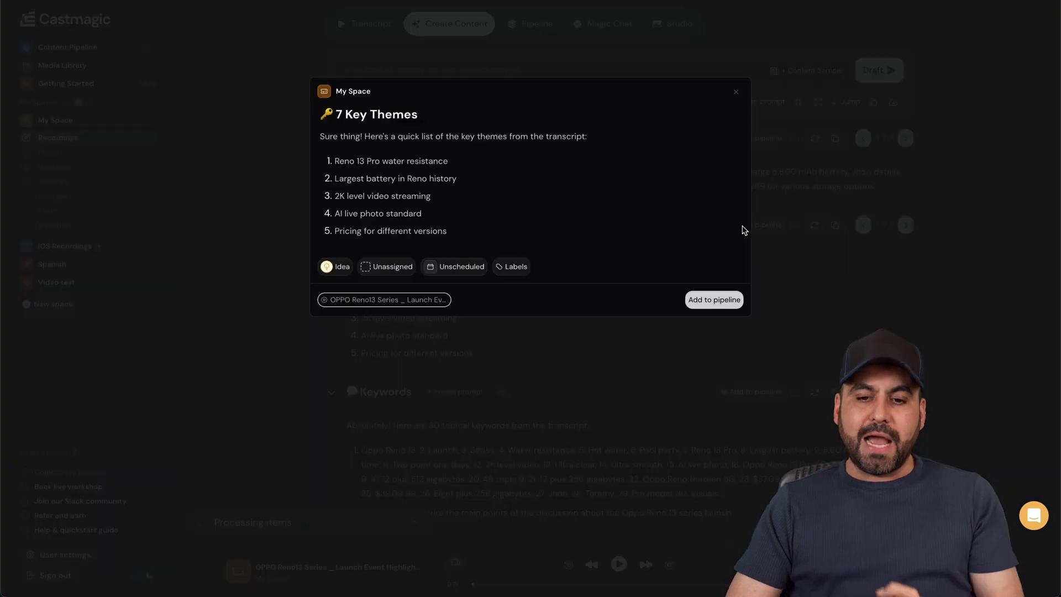
pyautogui.click(714, 299)
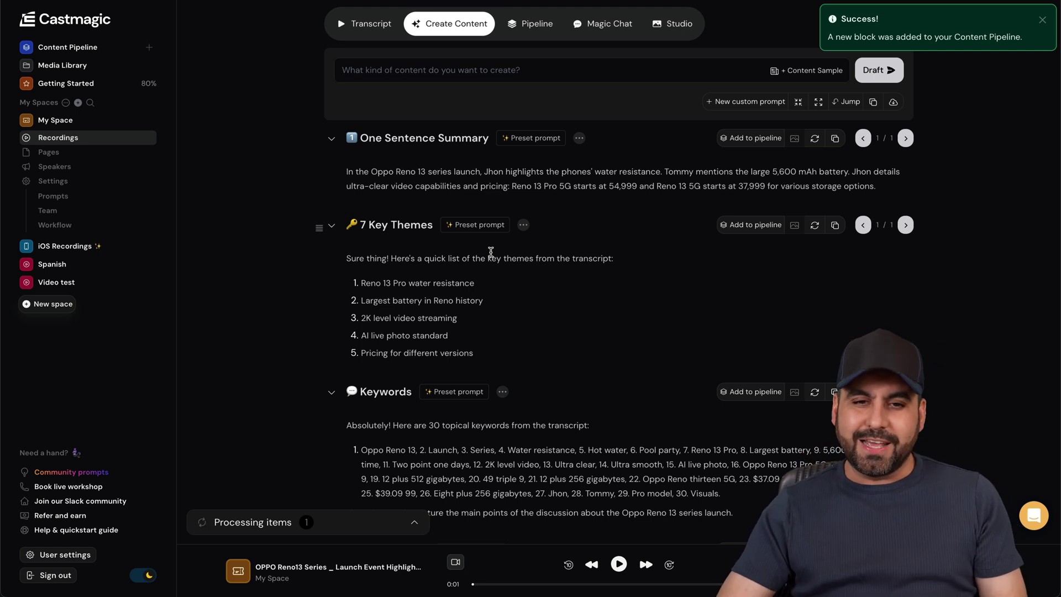
pyautogui.scroll(10, 553, 299)
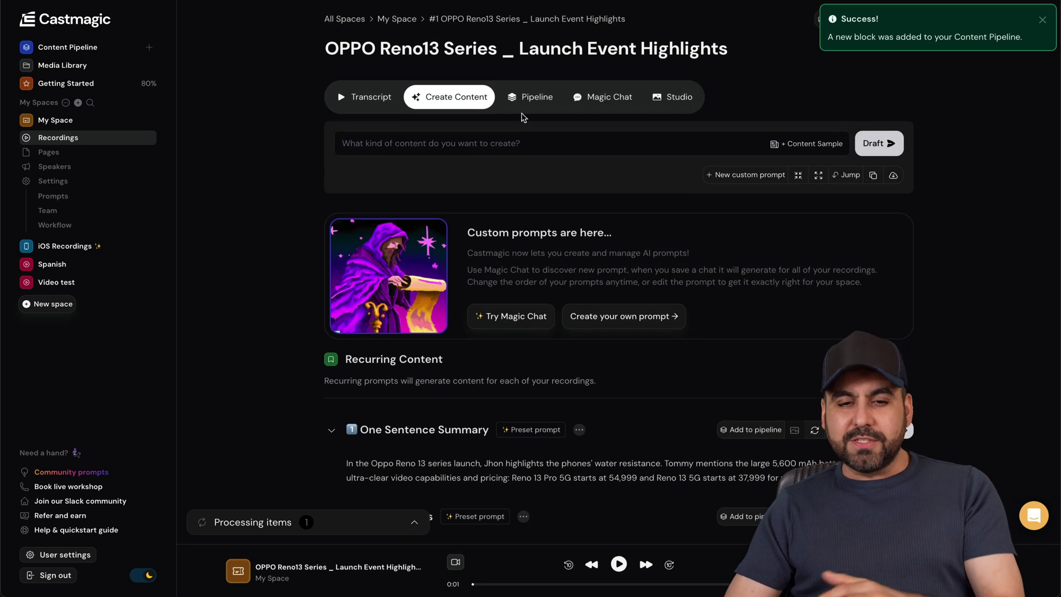
pyautogui.click(521, 107)
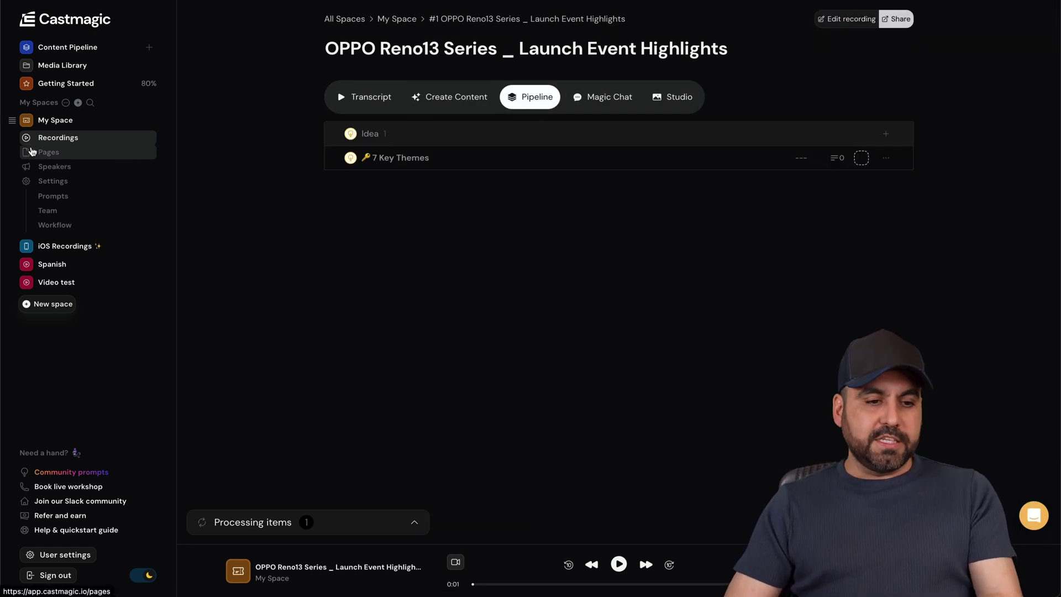
# - Look at the recording's Magic Chat, then preview and close the audiogram Studio
pyautogui.click(601, 107)
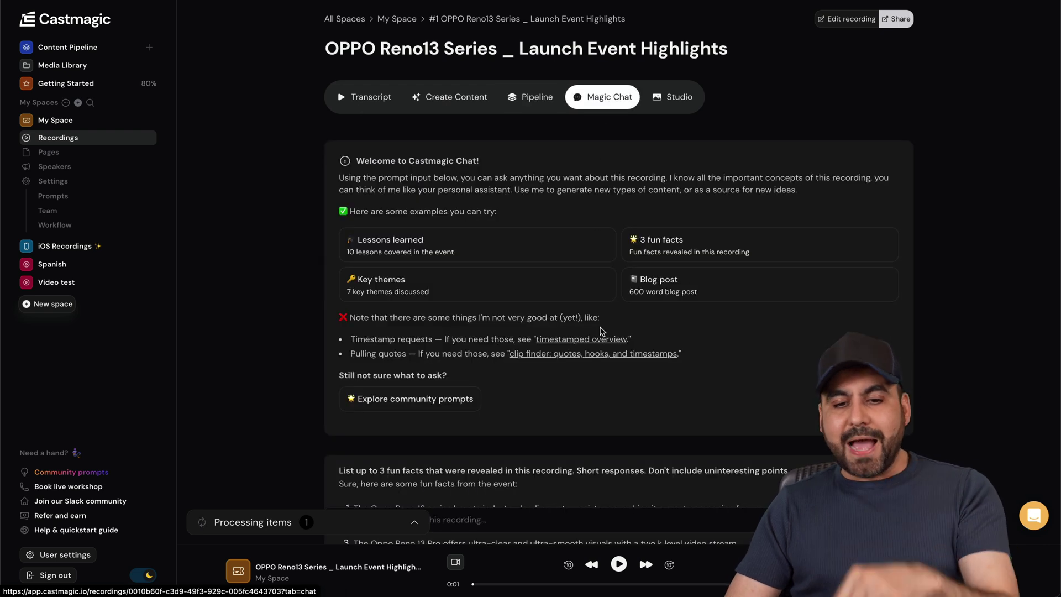
pyautogui.scroll(-3, 612, 414)
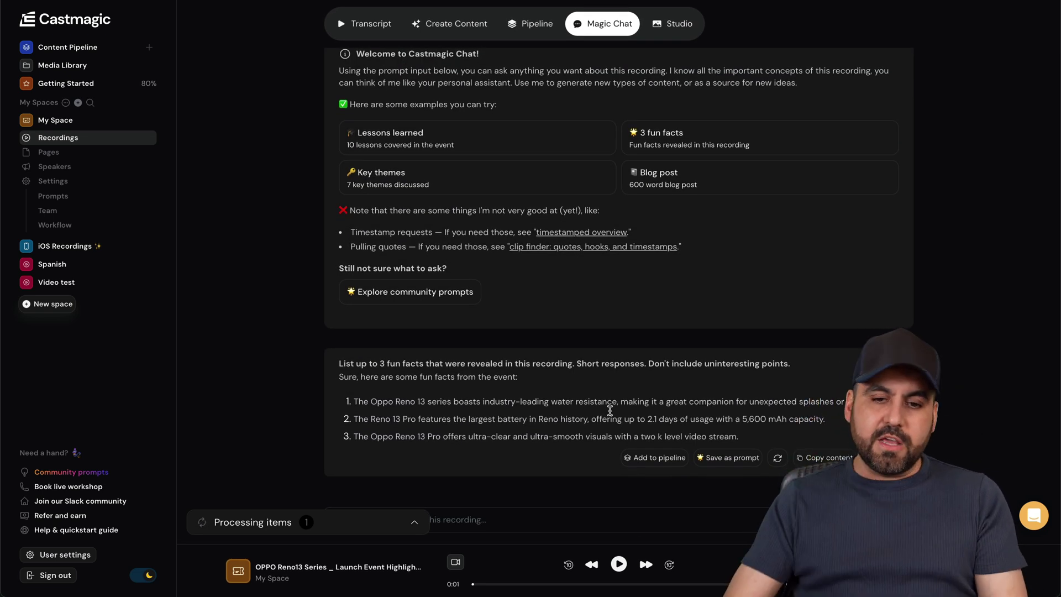
pyautogui.scroll(3, 610, 410)
pyautogui.click(674, 99)
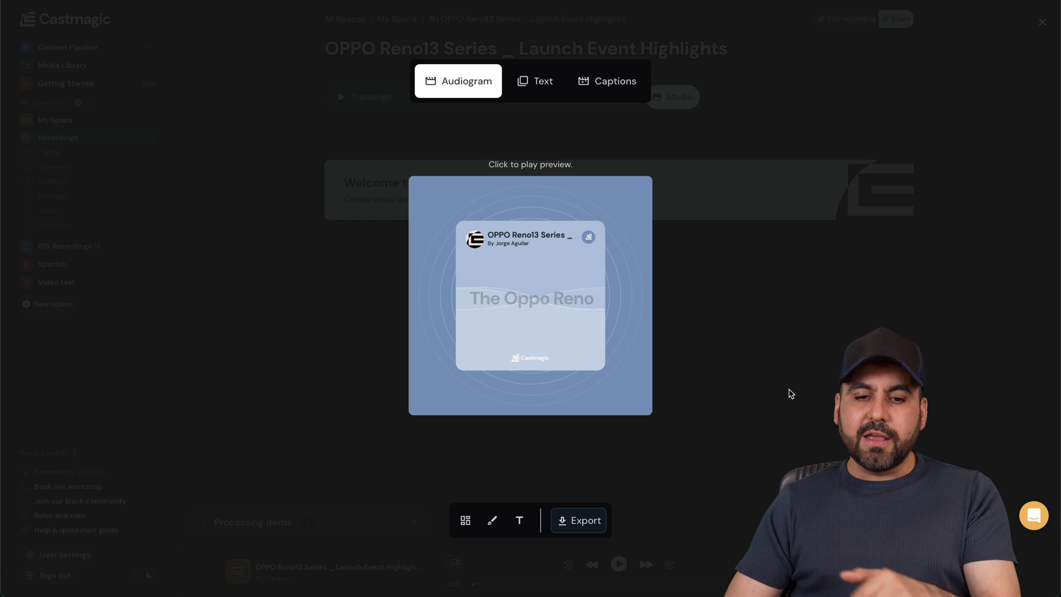
pyautogui.click(427, 130)
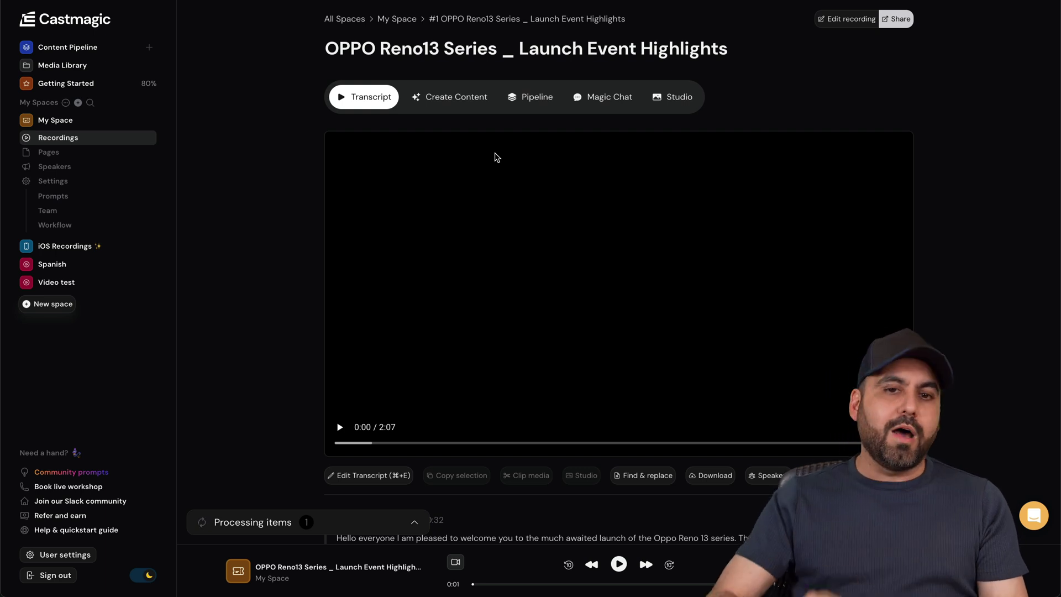
# - Return to the generated content, then show the space's Pages list
pyautogui.click(476, 106)
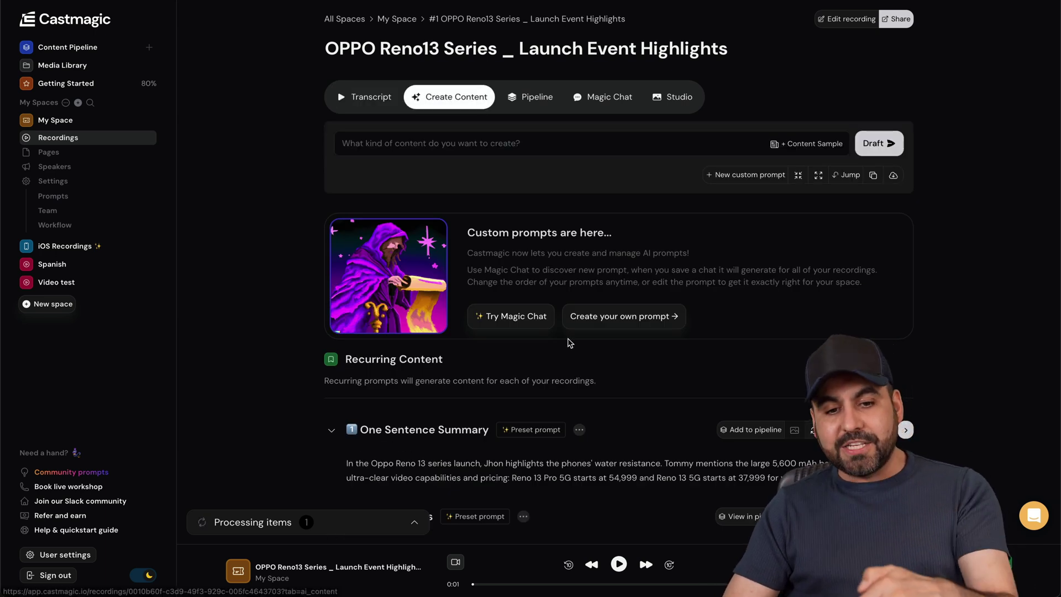
pyautogui.scroll(-20, 570, 342)
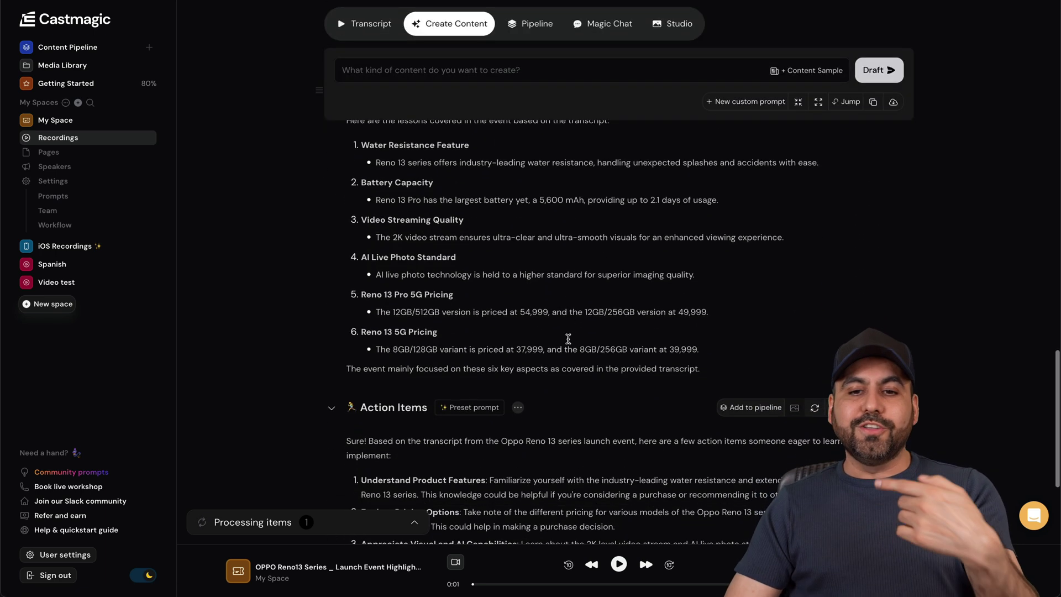
pyautogui.scroll(20, 568, 339)
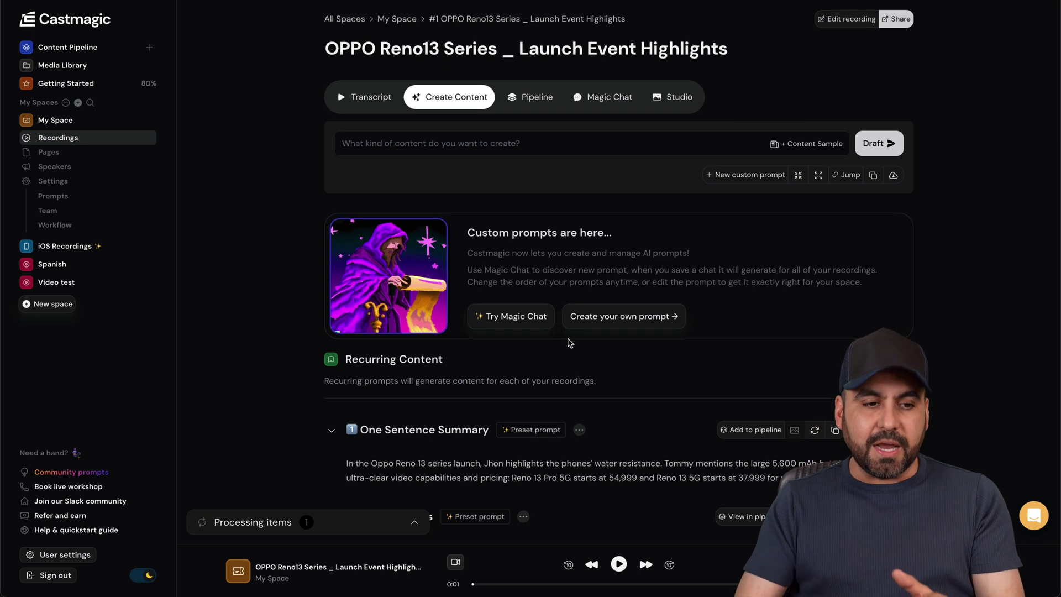
pyautogui.click(66, 156)
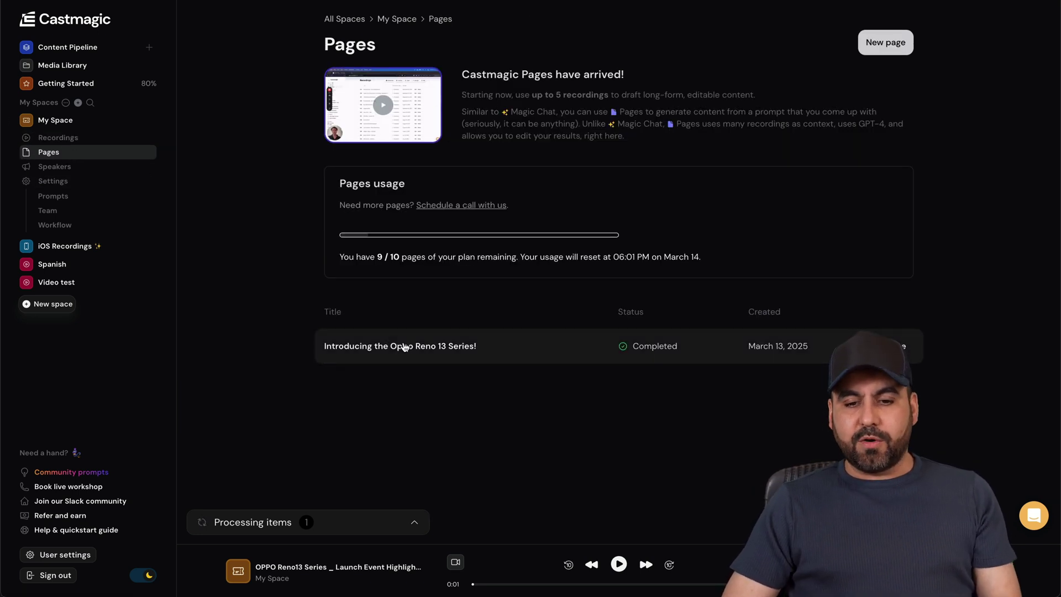
# - View the page 'Introducing the Oppo Reno 13 Series!' and return to the Pages list
pyautogui.click(433, 352)
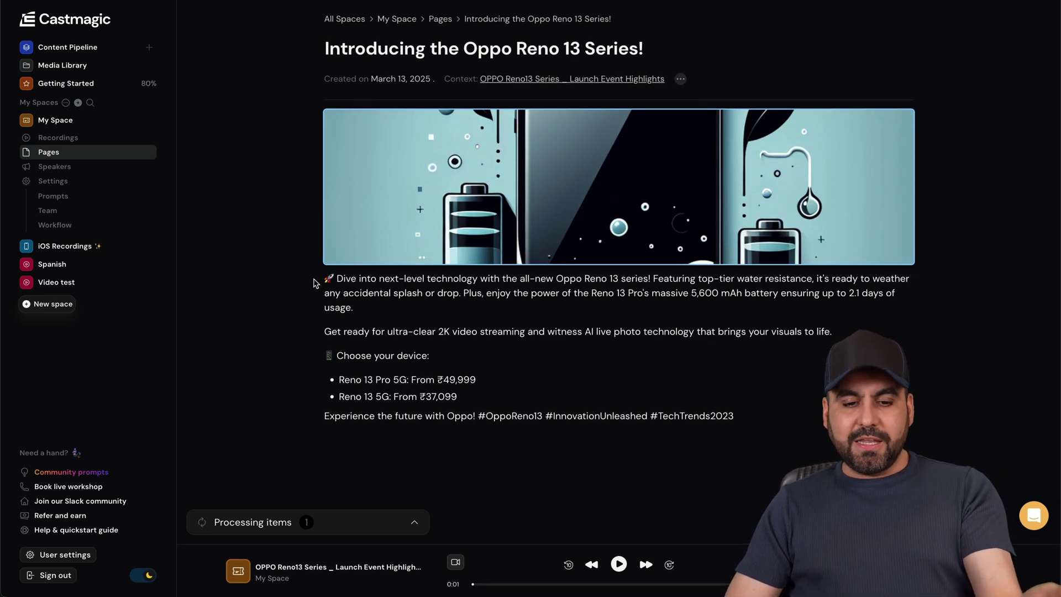
pyautogui.click(799, 430)
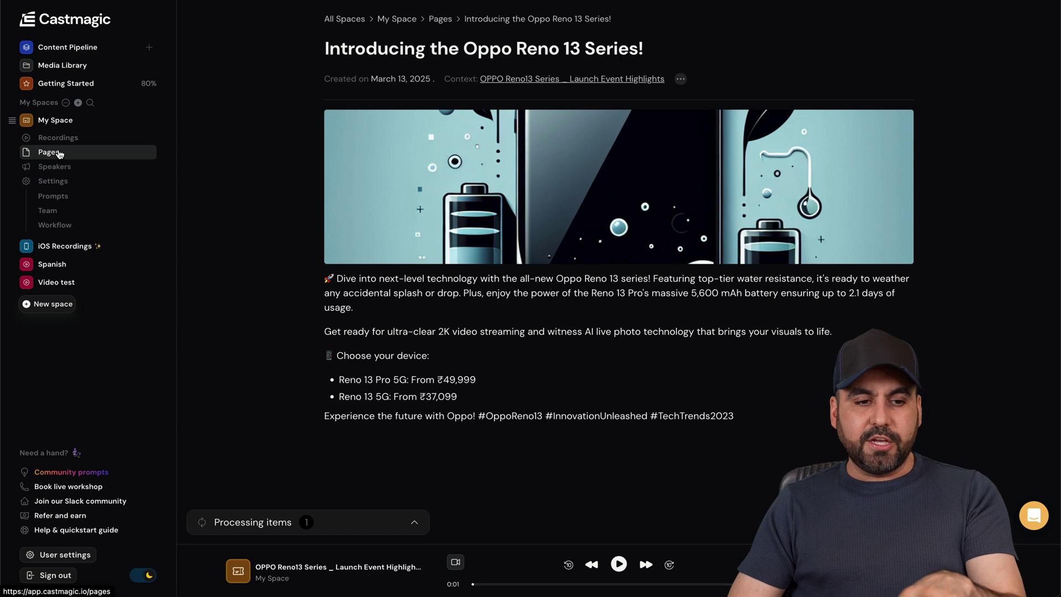
pyautogui.click(79, 152)
# - Start a new page draft using the Longform article output style
pyautogui.click(886, 45)
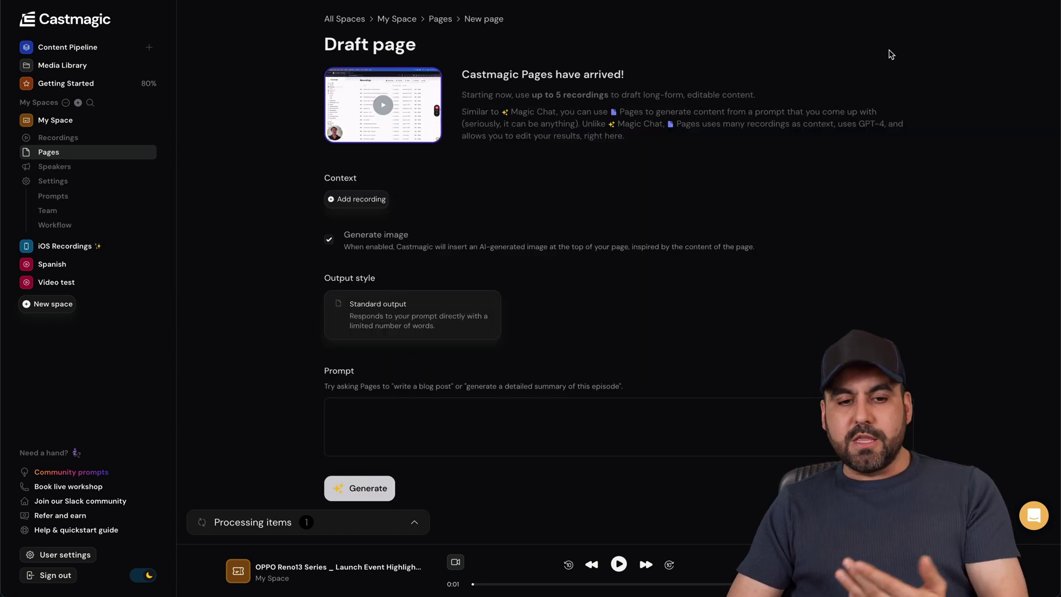
pyautogui.scroll(-2, 497, 259)
pyautogui.click(467, 254)
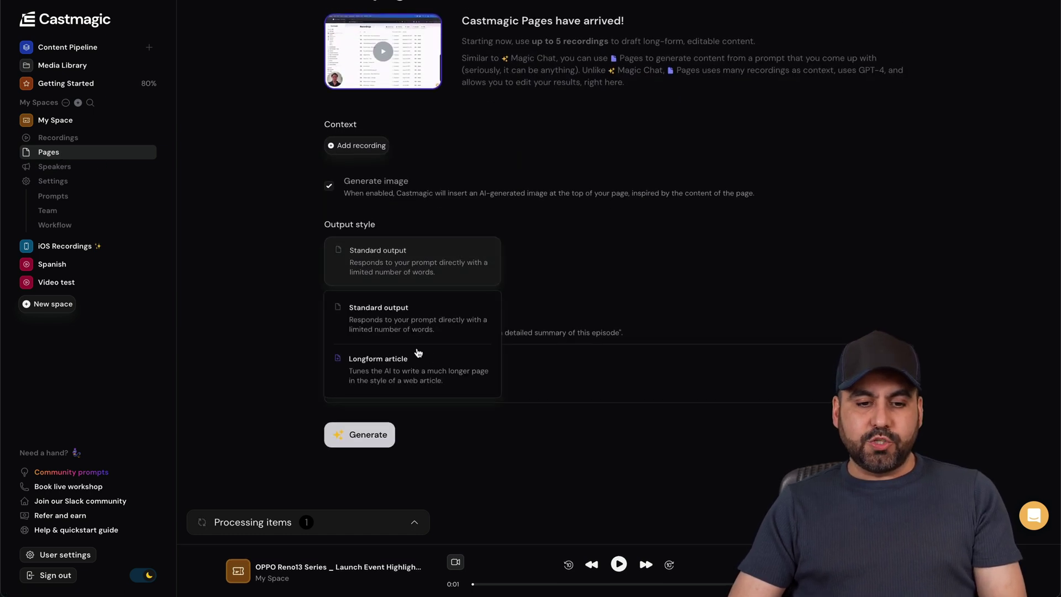
pyautogui.click(385, 370)
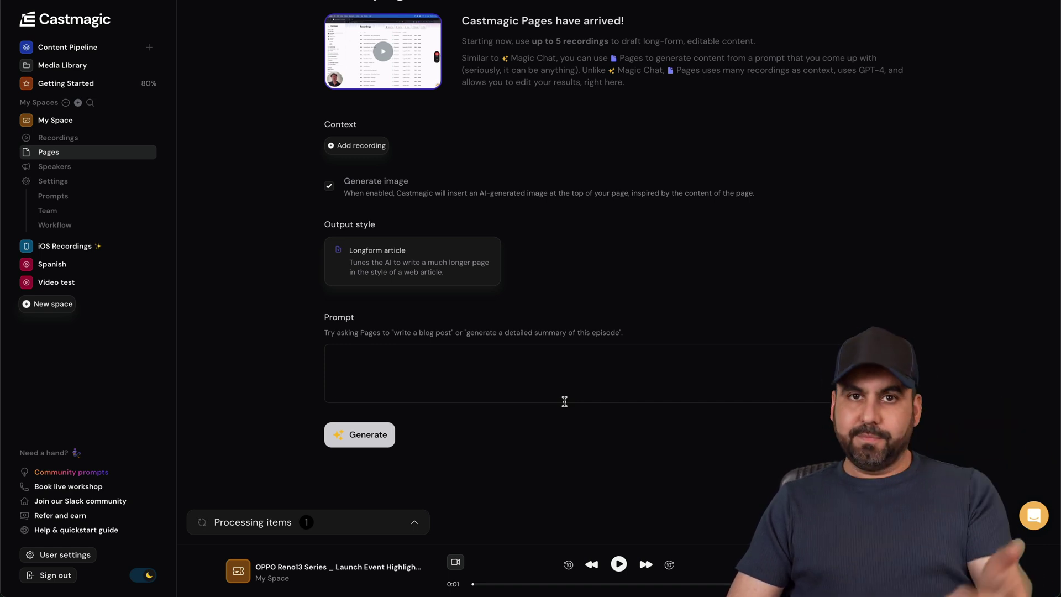
pyautogui.click(426, 361)
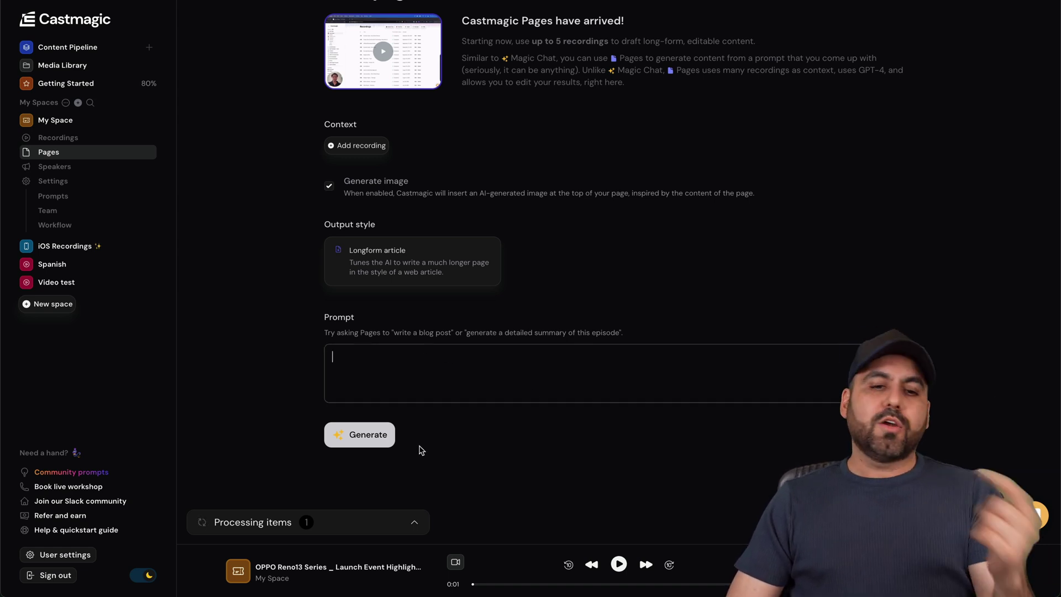
pyautogui.scroll(1, 431, 450)
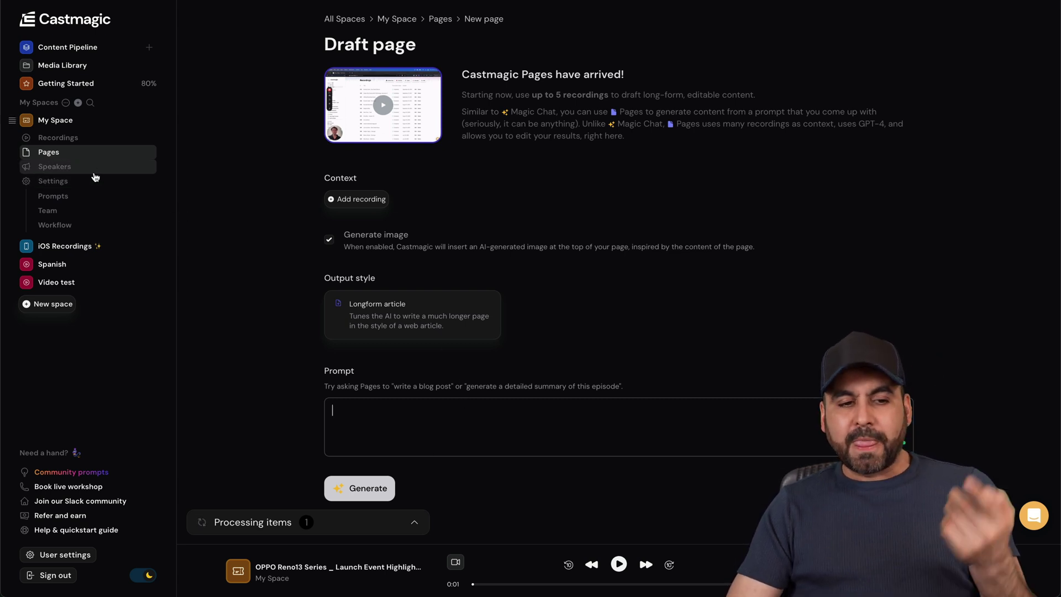
pyautogui.click(76, 168)
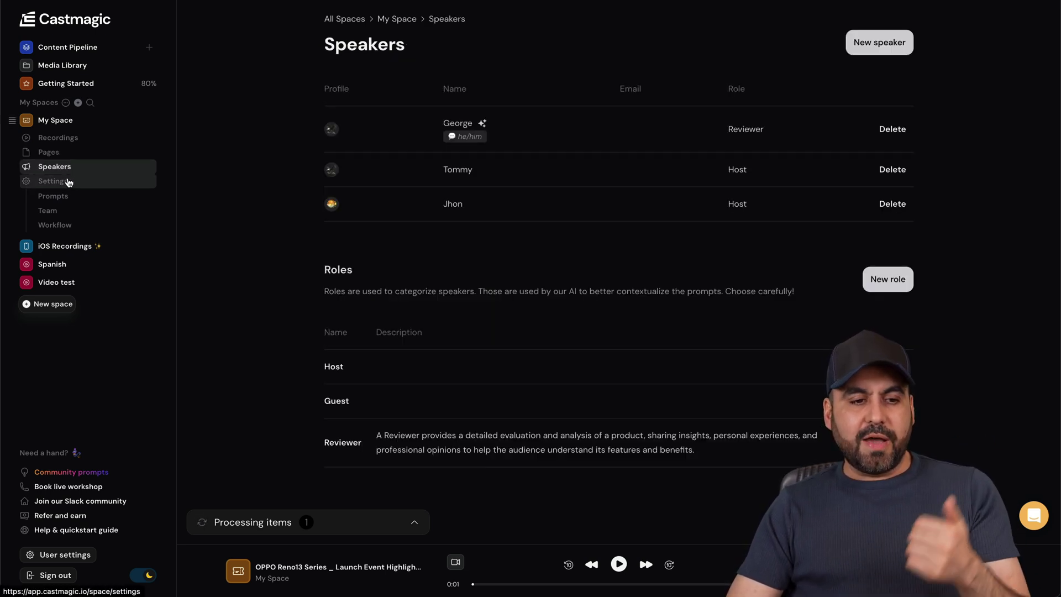
# - Review My Space's saved prompts, team members and Workflow statuses and labels settings
pyautogui.click(62, 202)
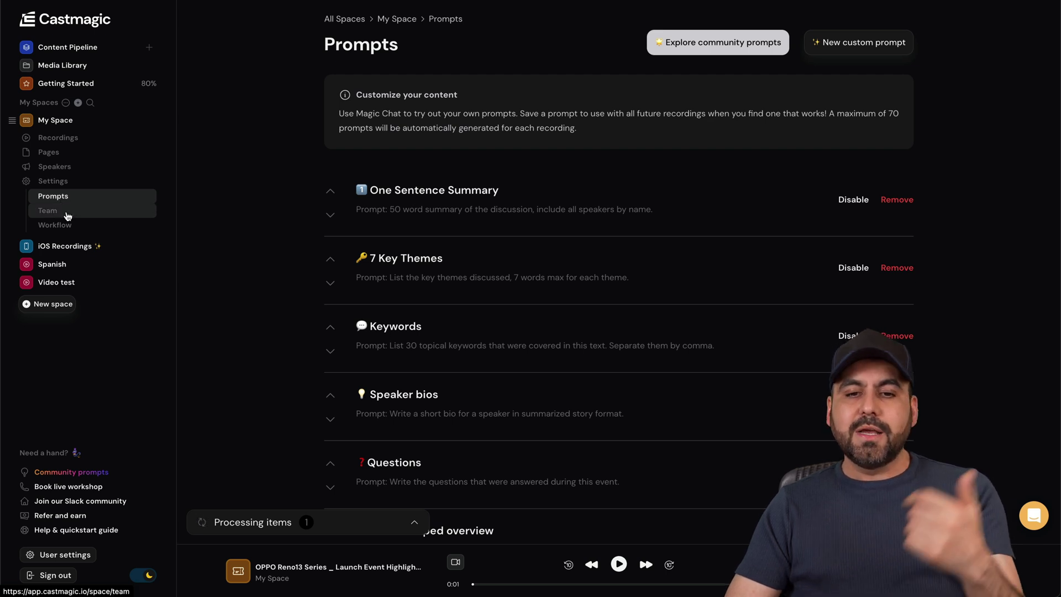
pyautogui.click(67, 215)
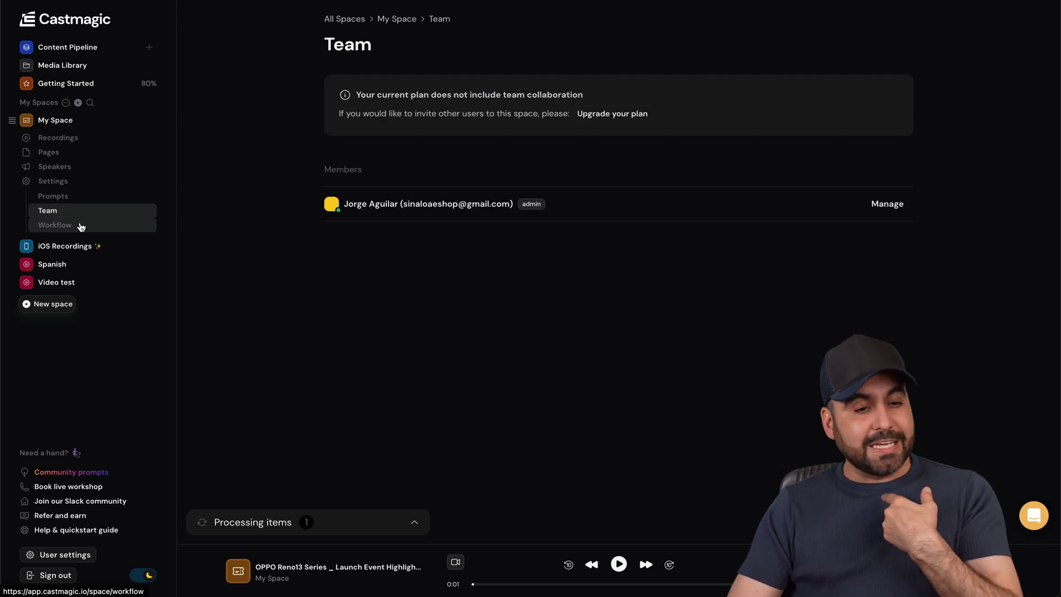
pyautogui.click(81, 226)
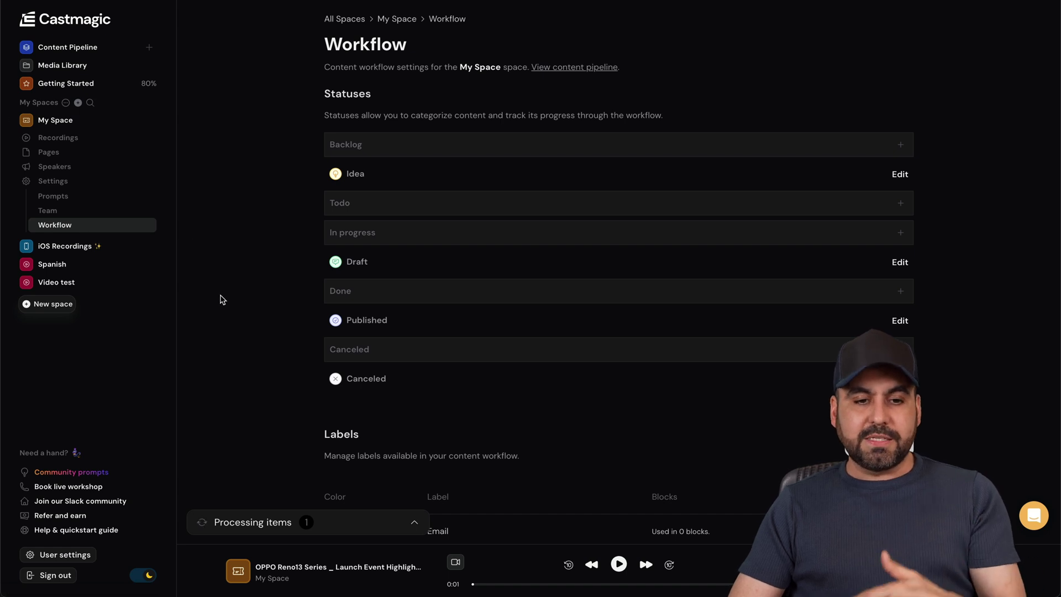
pyautogui.scroll(-4, 220, 299)
pyautogui.scroll(4, 237, 199)
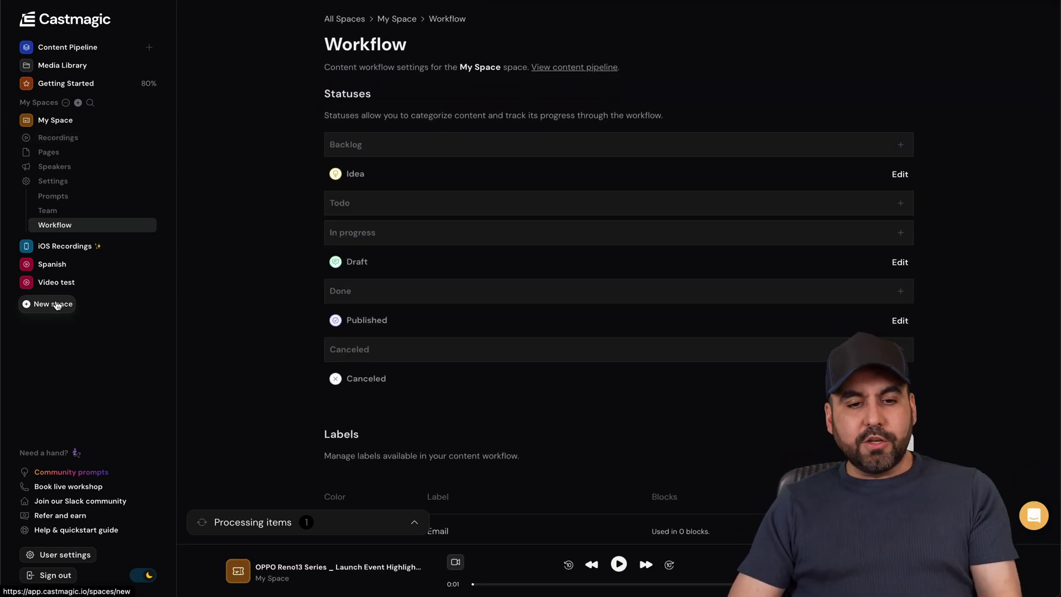
pyautogui.click(58, 306)
# - Scroll through the blank New Space form and close it without saving
pyautogui.scroll(-1, 412, 420)
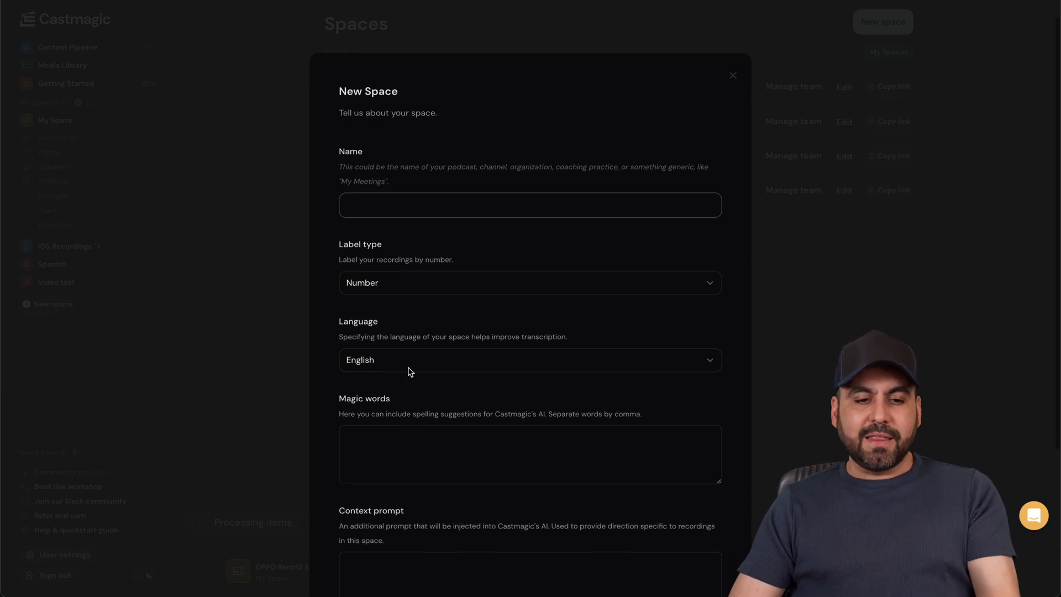
pyautogui.scroll(-4, 467, 279)
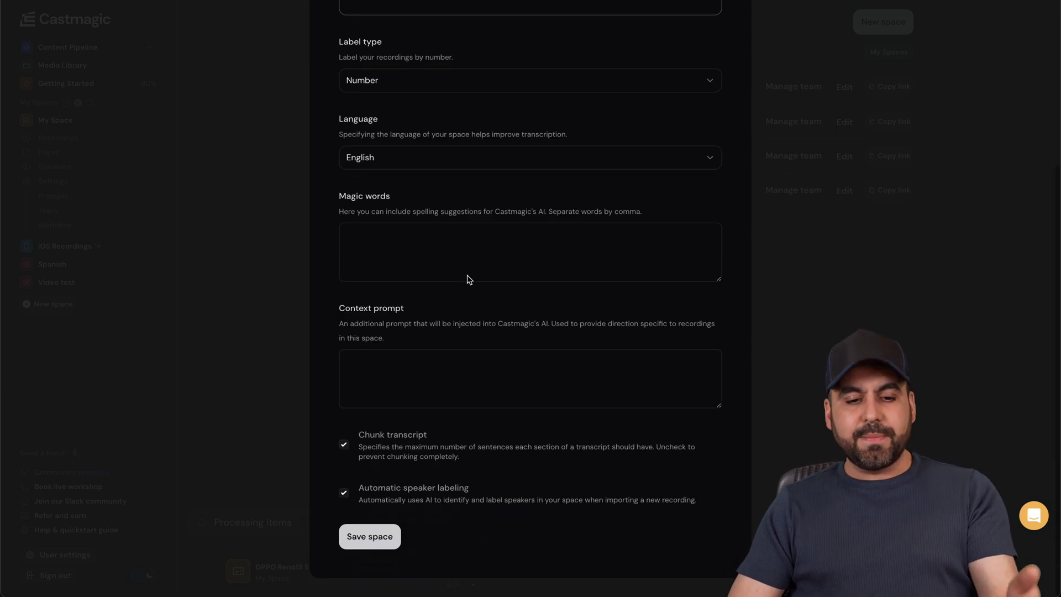
pyautogui.scroll(5, 693, 172)
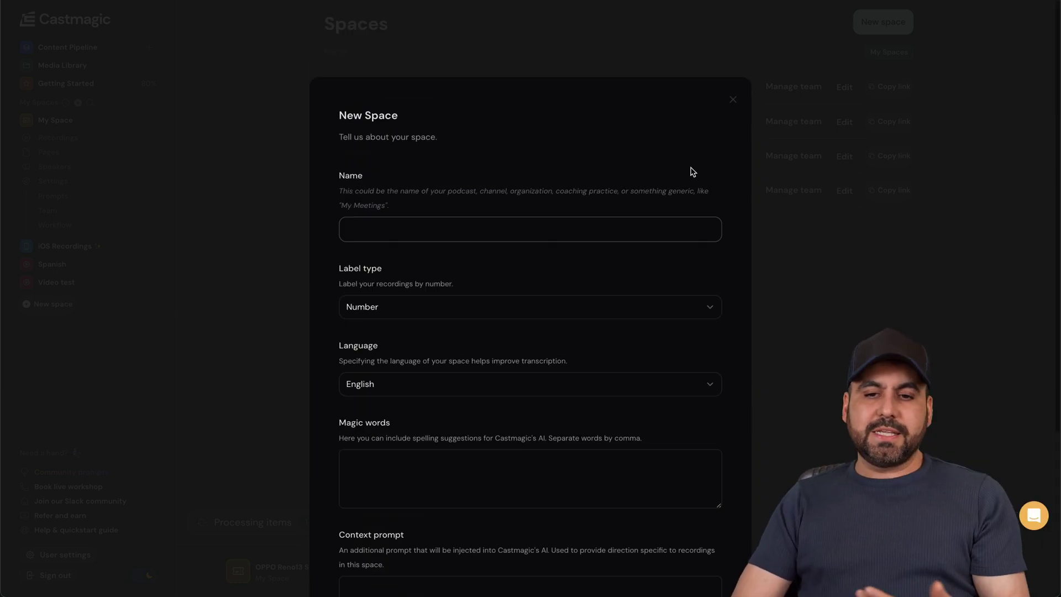
pyautogui.click(733, 100)
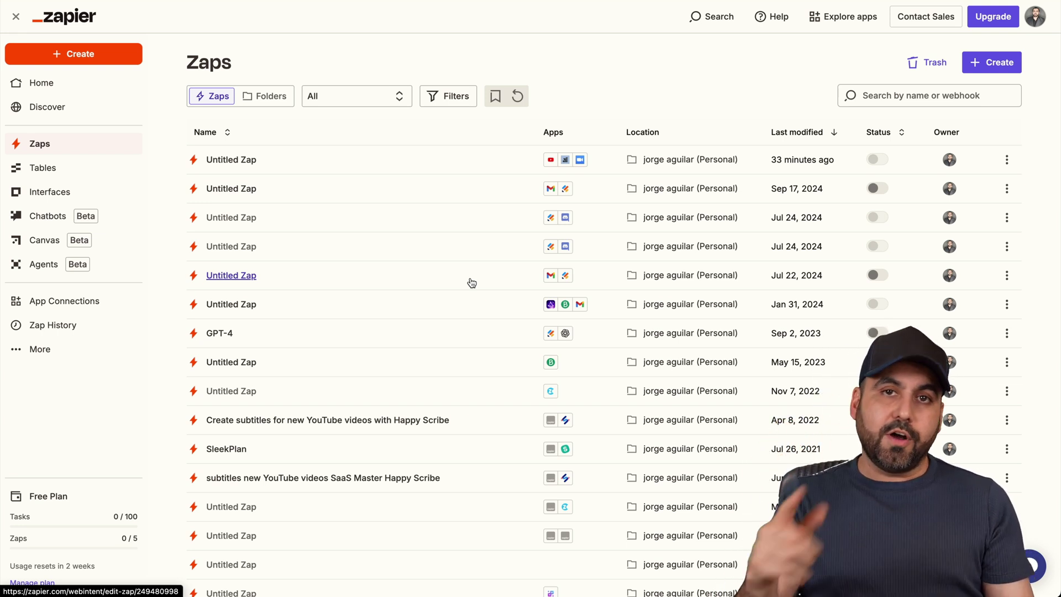
# - Create a new draft Zap and set its trigger app to Google Drive
pyautogui.click(991, 62)
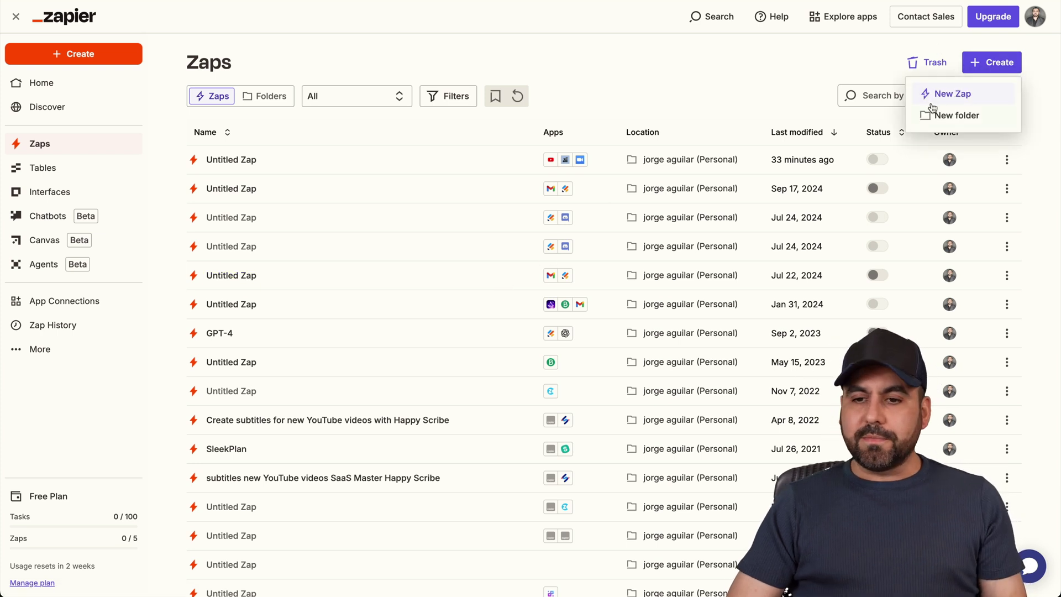
pyautogui.click(935, 104)
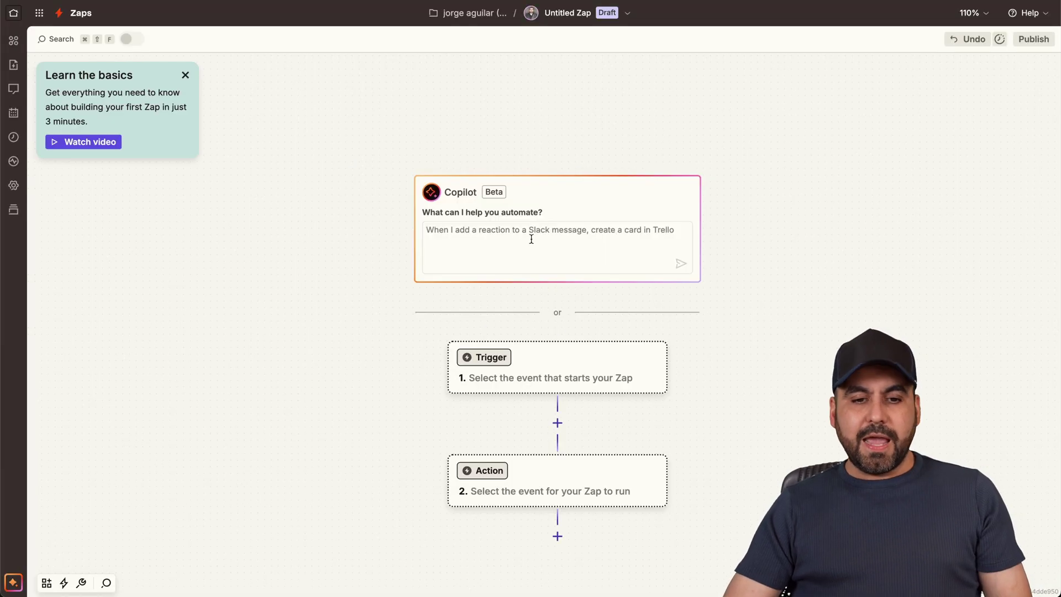
pyautogui.scroll(-3, 514, 256)
pyautogui.click(499, 249)
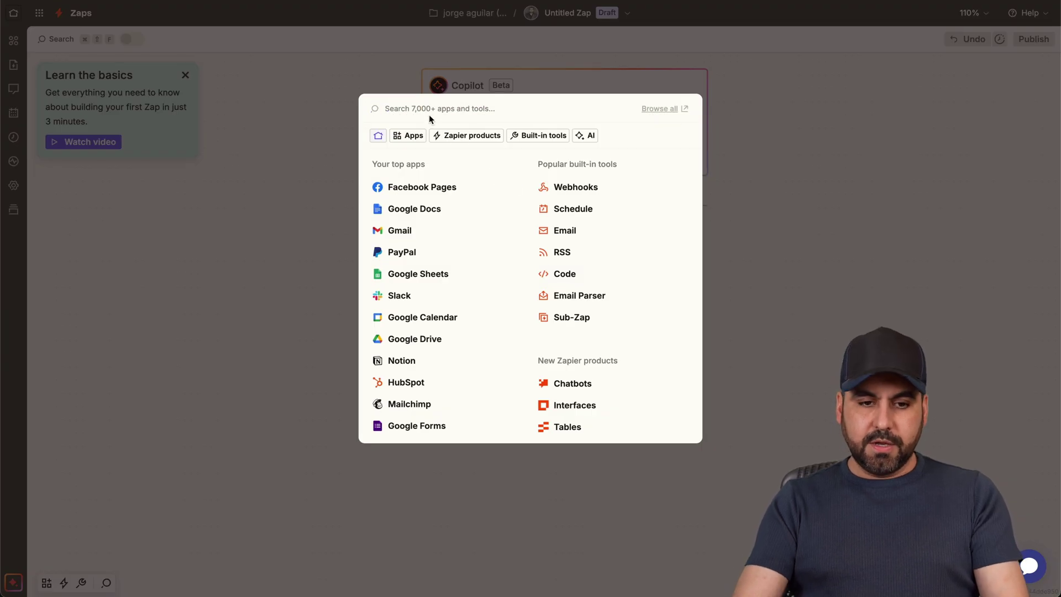
pyautogui.click(407, 108)
pyautogui.write('drive')
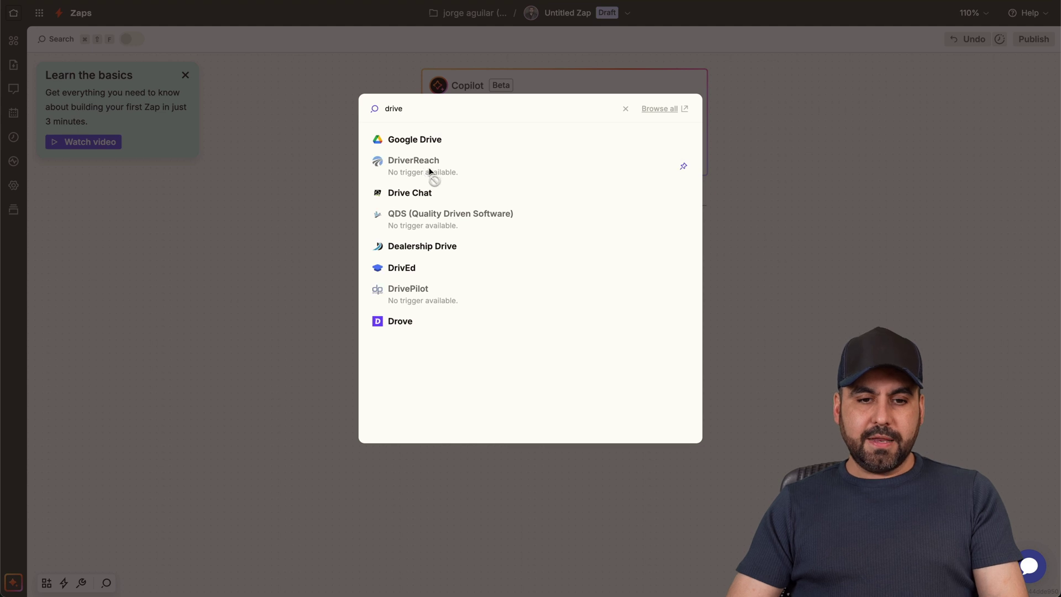
pyautogui.click(429, 140)
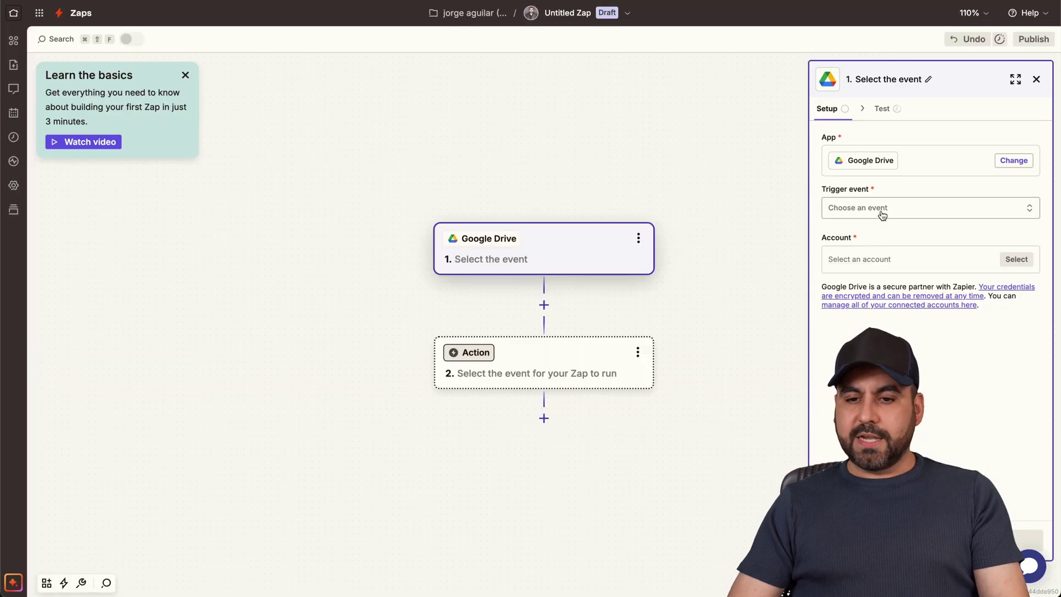
# - Set the Google Drive trigger event to New File, watching My Google Drive
pyautogui.click(882, 208)
pyautogui.click(701, 268)
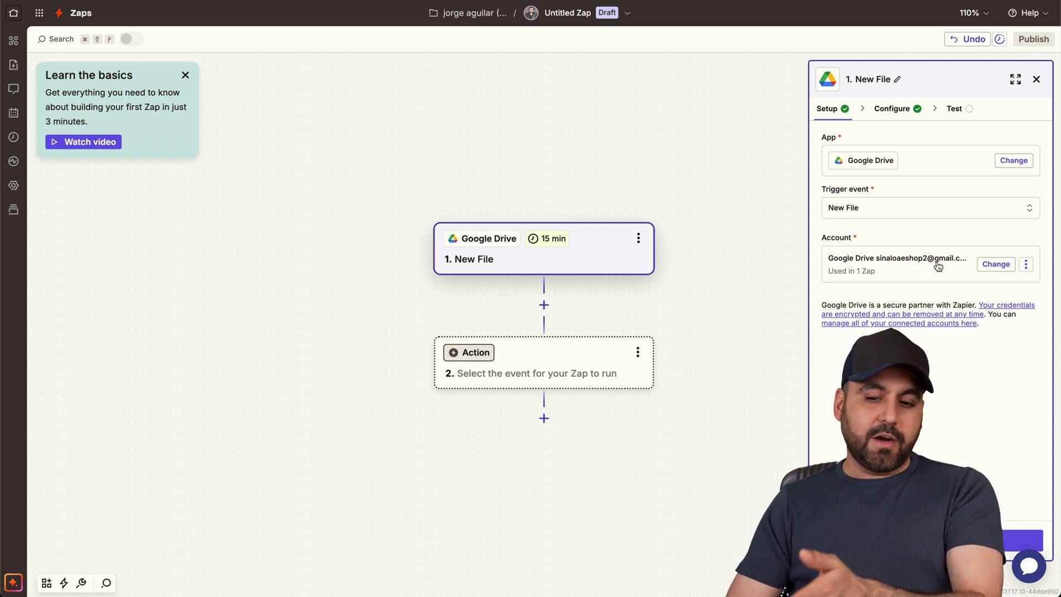
pyautogui.click(1024, 540)
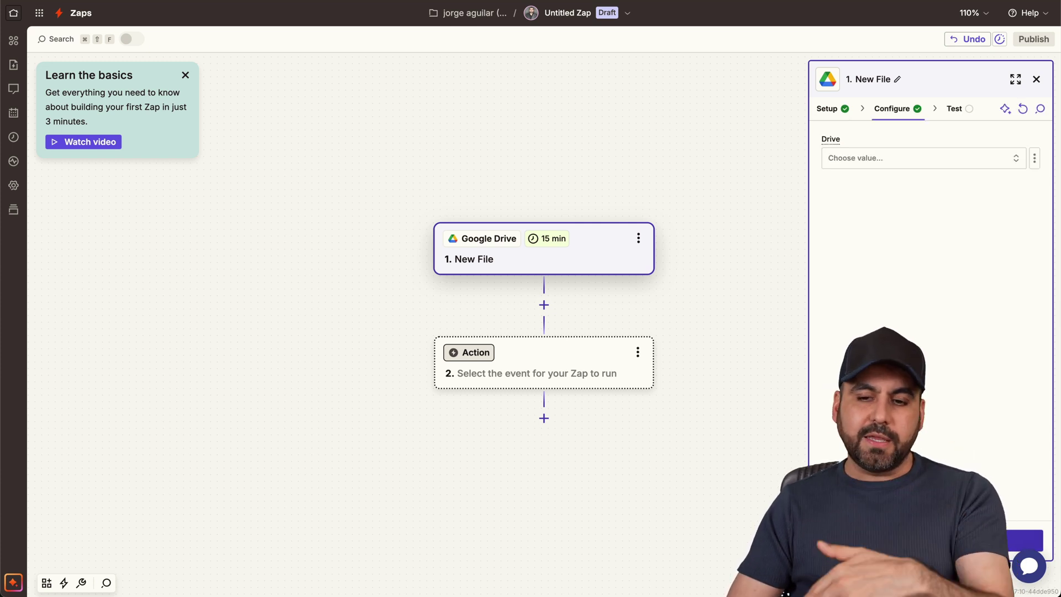
pyautogui.click(889, 165)
pyautogui.click(620, 193)
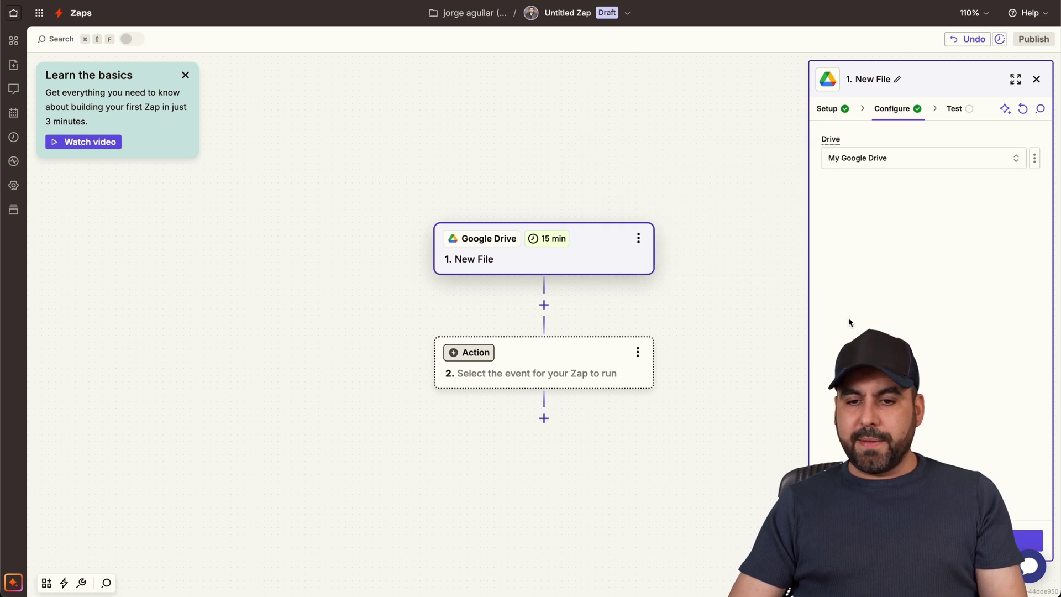
pyautogui.click(1024, 539)
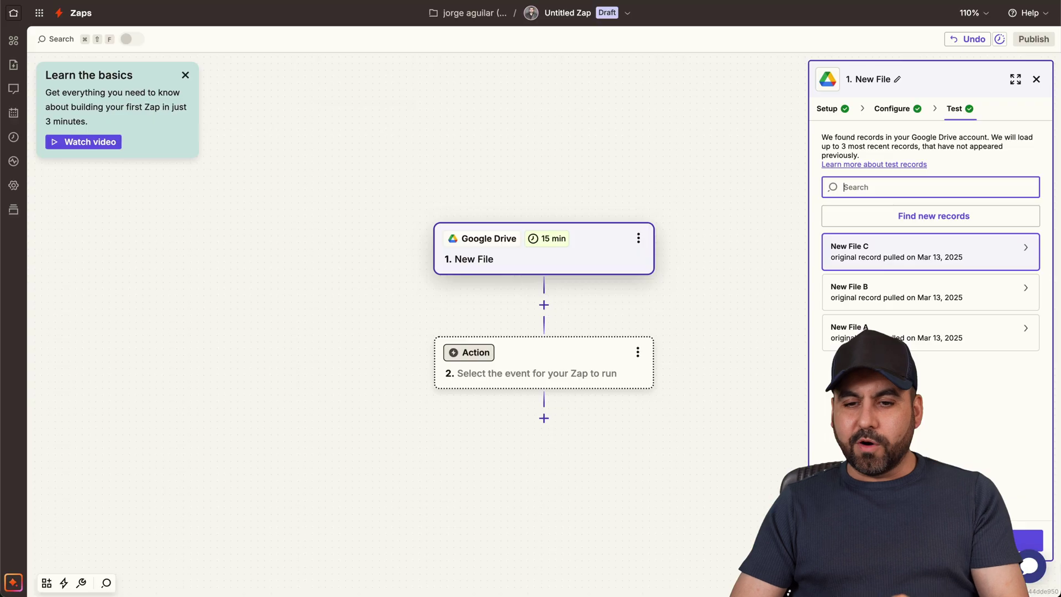
# - Test the trigger and review the returned New File A and New File C sample records
pyautogui.click(939, 345)
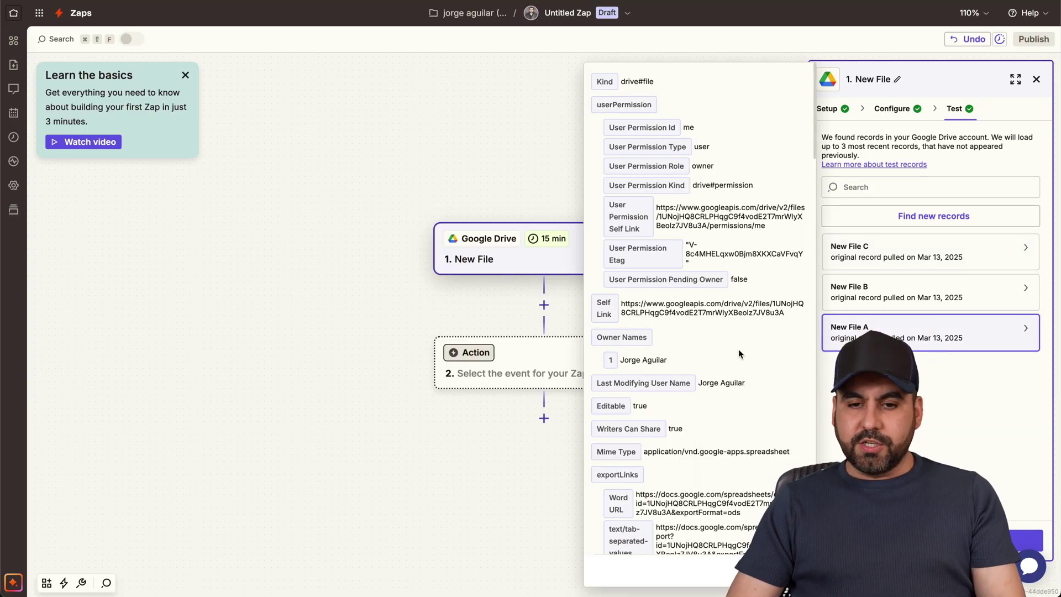
pyautogui.scroll(-15, 691, 363)
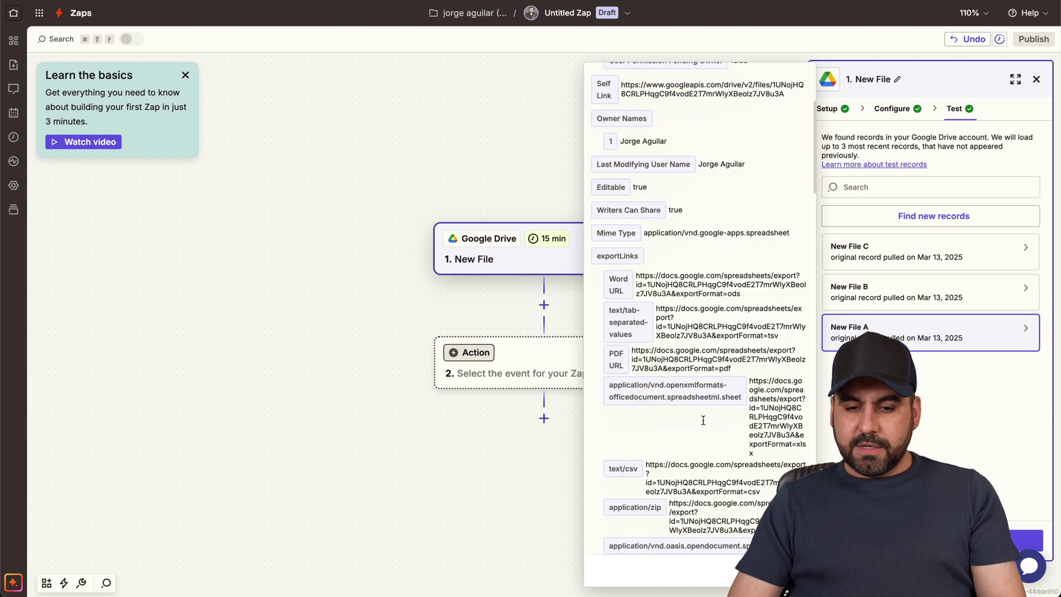
pyautogui.scroll(-6, 704, 423)
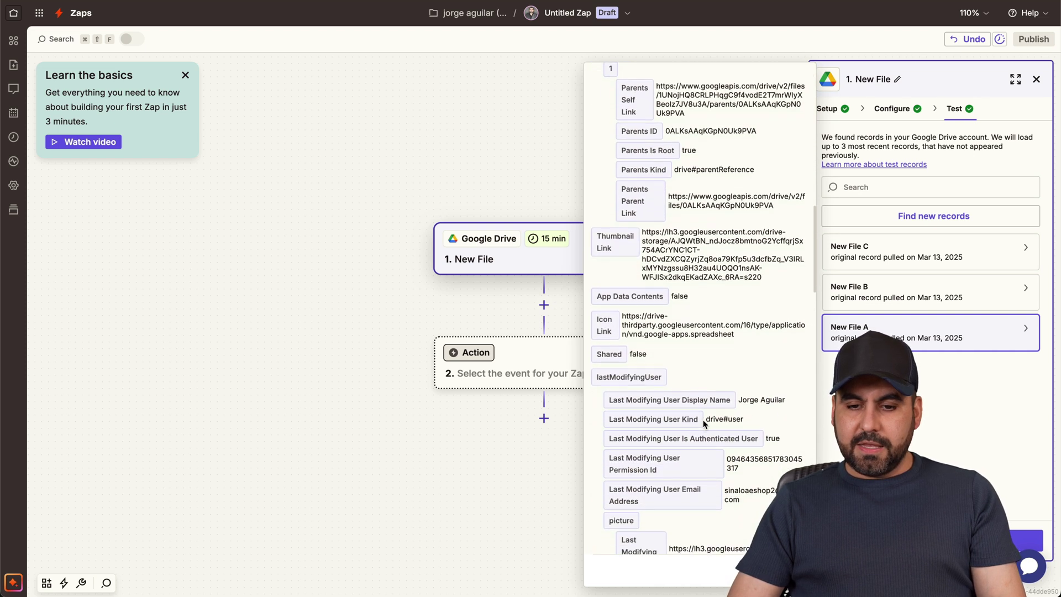
pyautogui.scroll(-10, 704, 423)
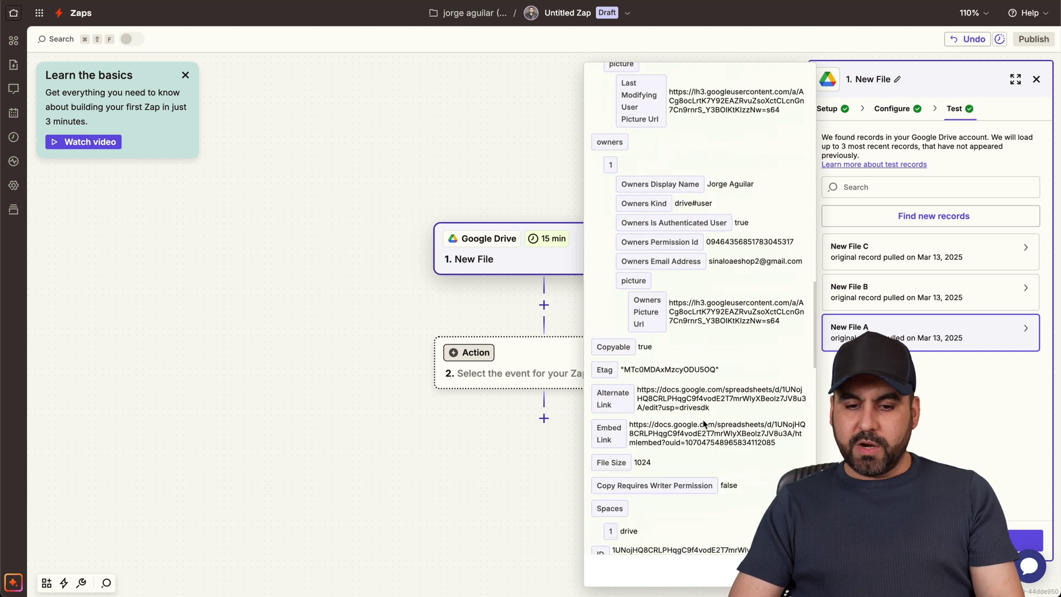
pyautogui.scroll(10, 704, 424)
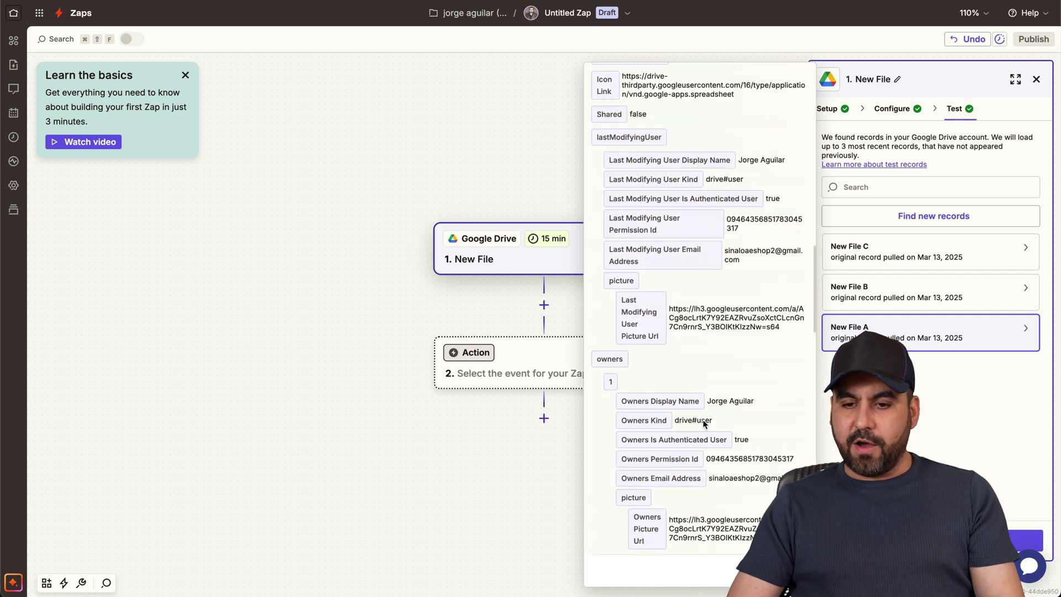
pyautogui.click(915, 259)
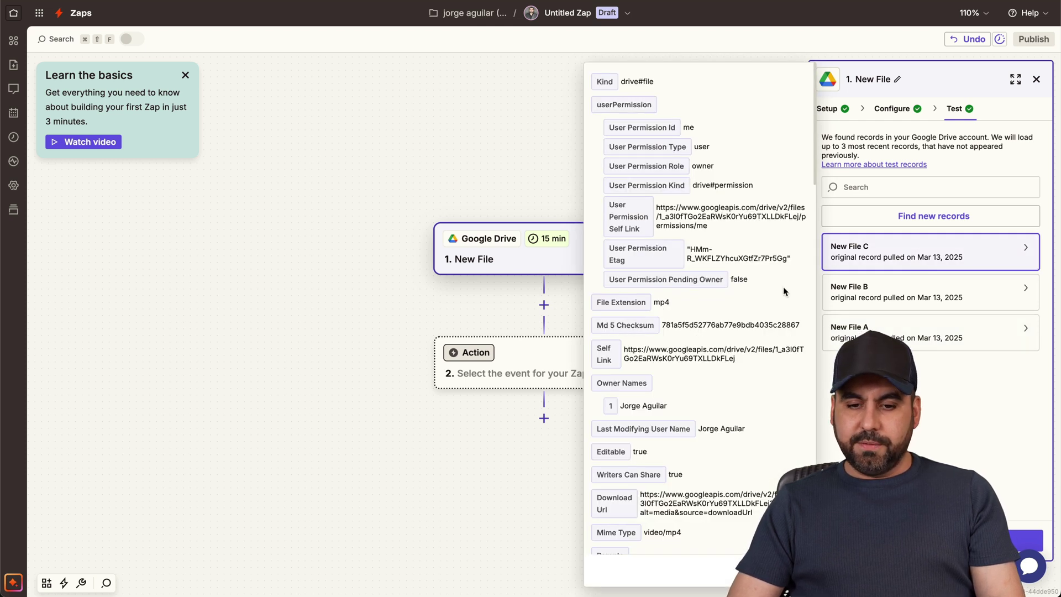
pyautogui.scroll(-5, 783, 286)
pyautogui.scroll(10, 705, 266)
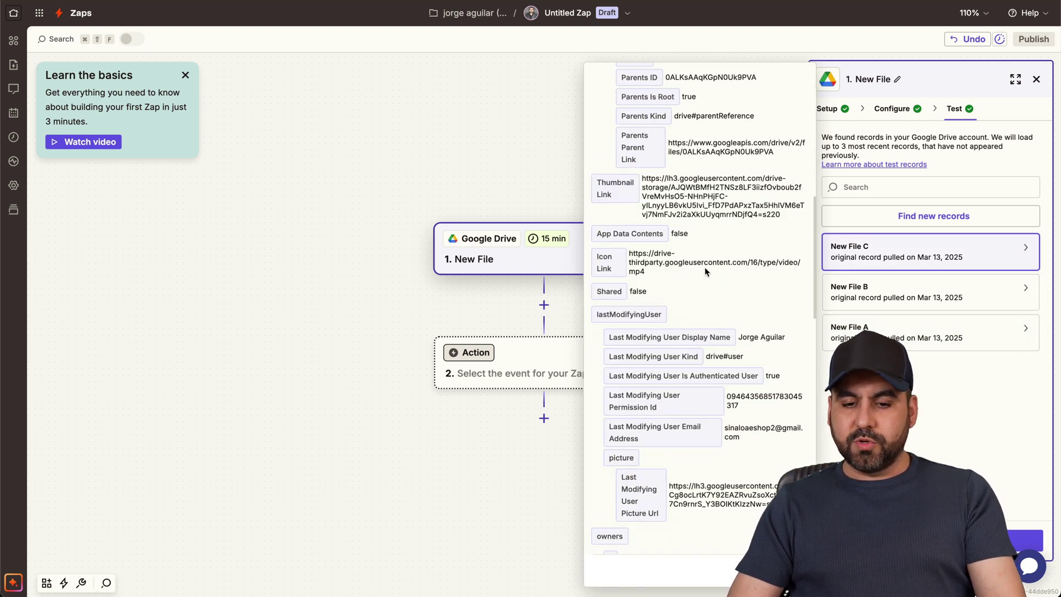
pyautogui.click(917, 430)
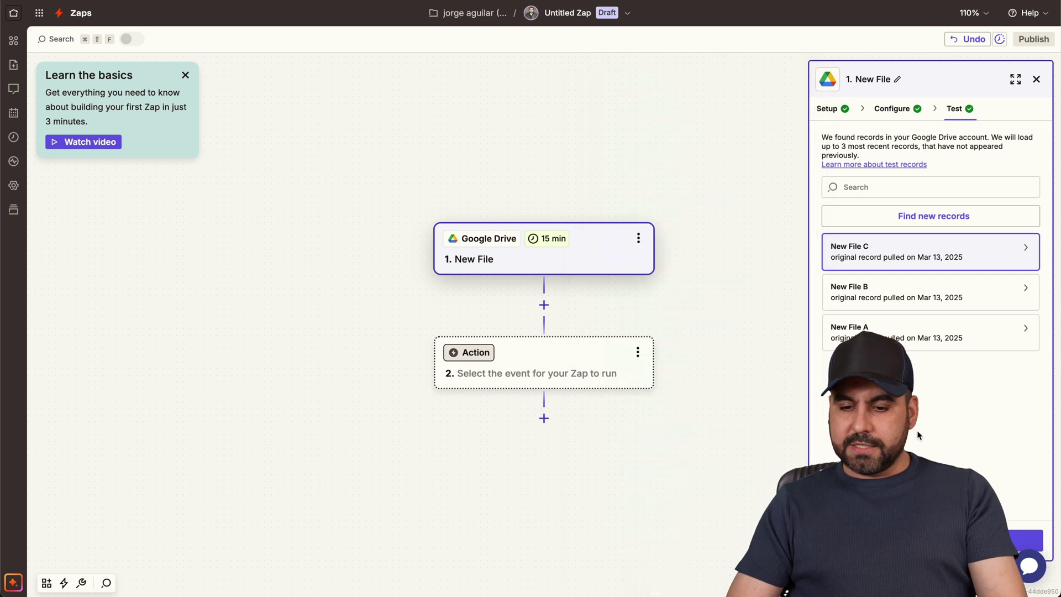
pyautogui.click(536, 364)
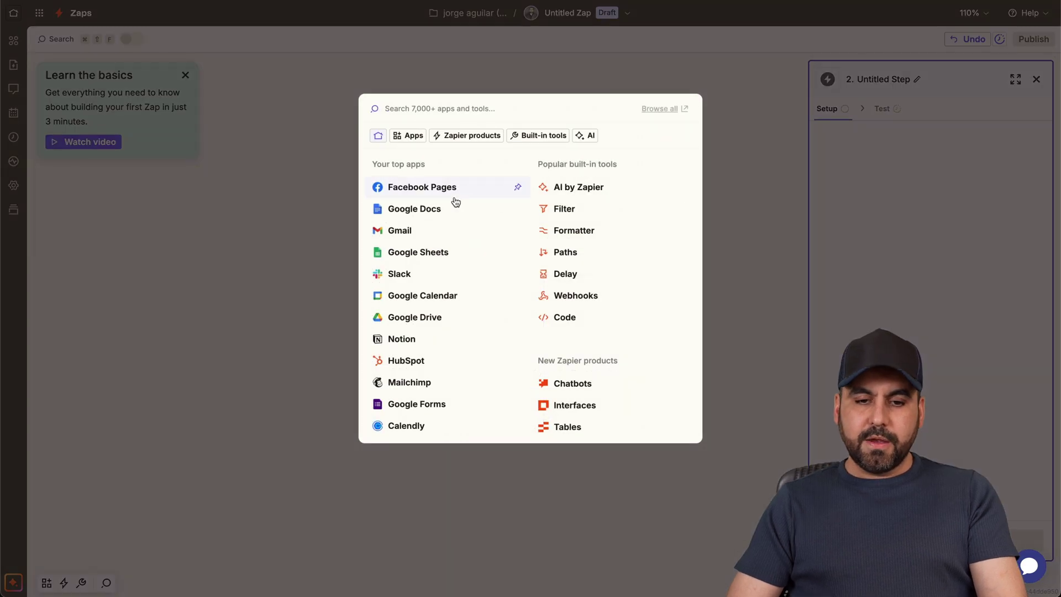
# - Add a Filter step that continues only when the Drive File Extension (Text) Contains mp4
pyautogui.click(556, 218)
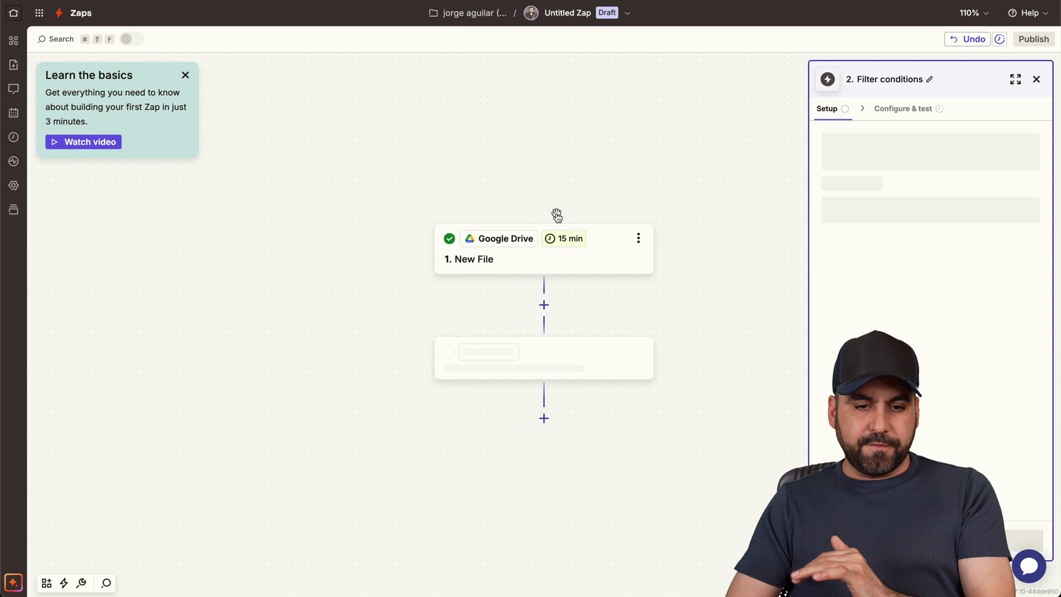
pyautogui.click(878, 155)
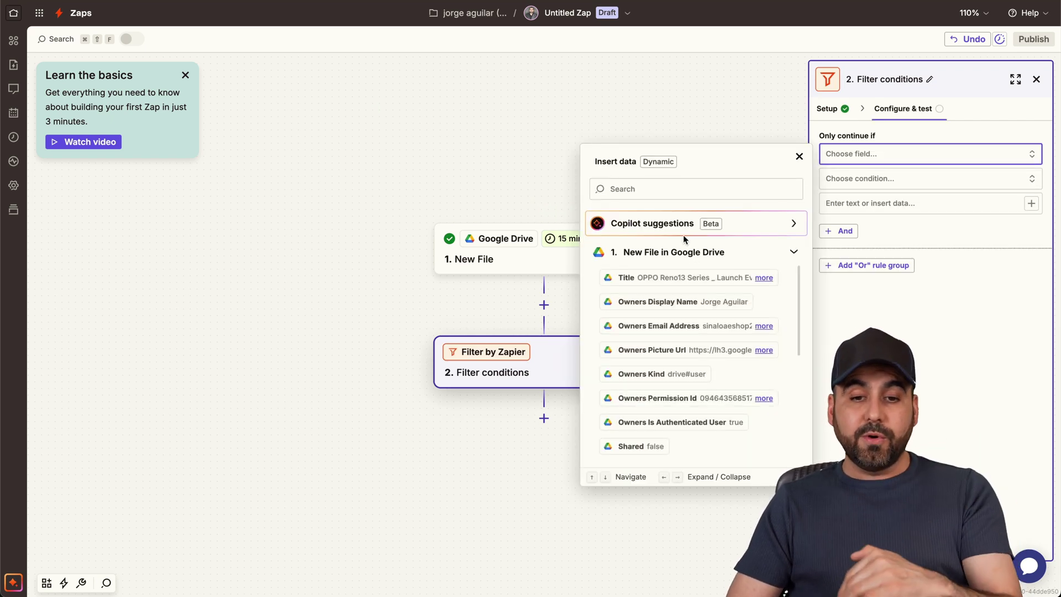
pyautogui.click(656, 189)
pyautogui.write('e Ext')
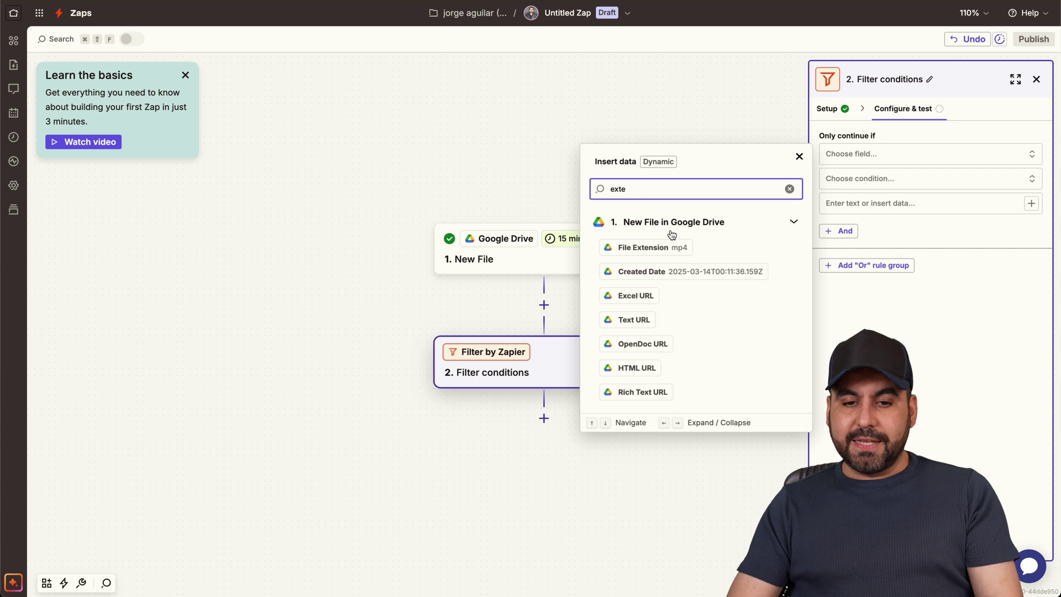
pyautogui.click(667, 247)
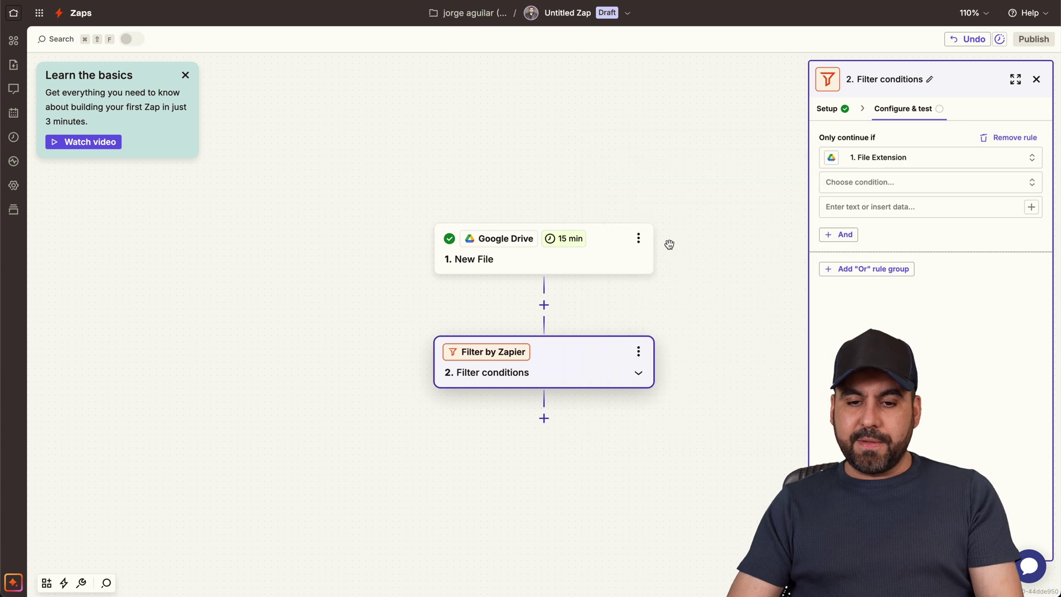
pyautogui.click(911, 188)
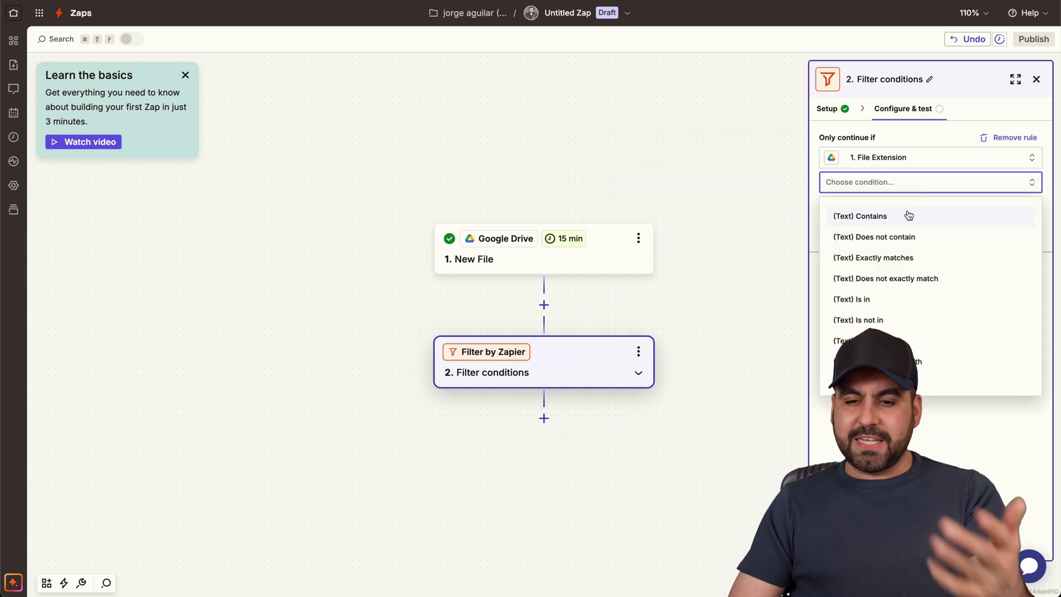
pyautogui.click(912, 219)
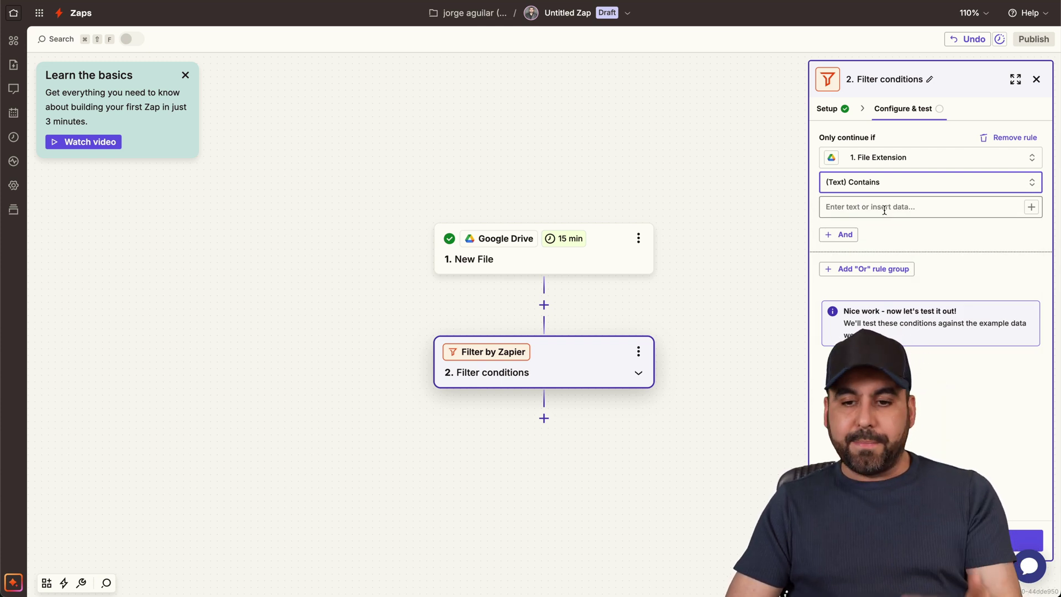
pyautogui.click(883, 211)
pyautogui.write('mp4')
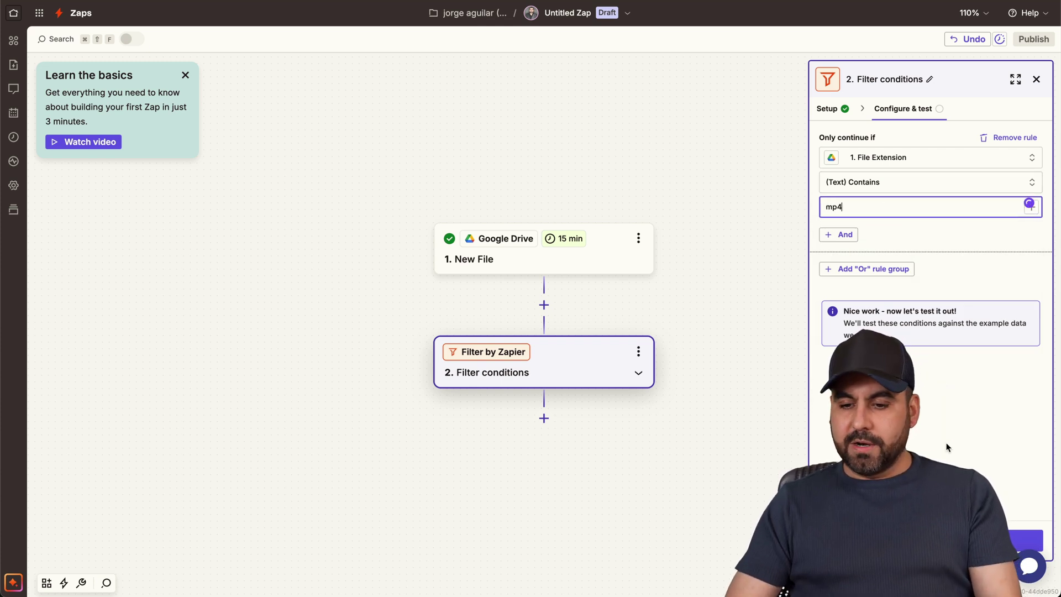
pyautogui.click(947, 446)
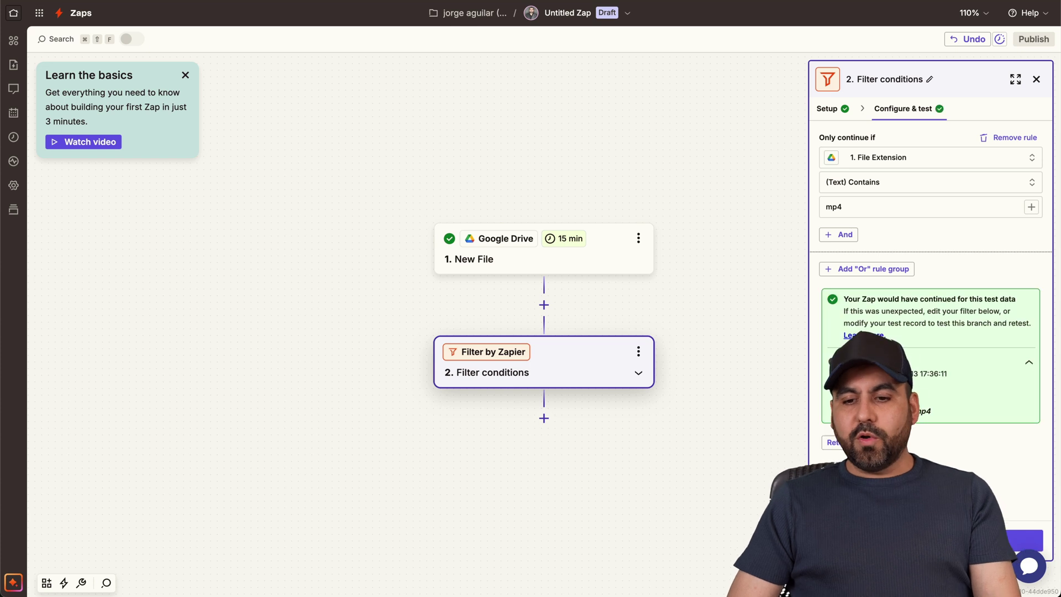
pyautogui.click(543, 418)
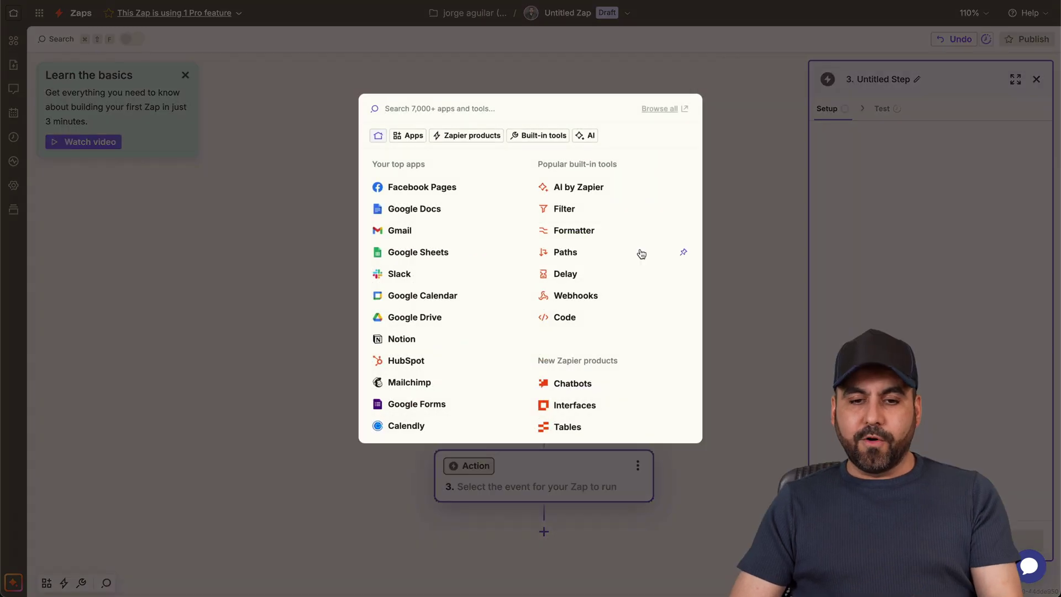
# - Set step 3 to Castmagic's Import Recording File action, keeping the connected account
pyautogui.write('castma')
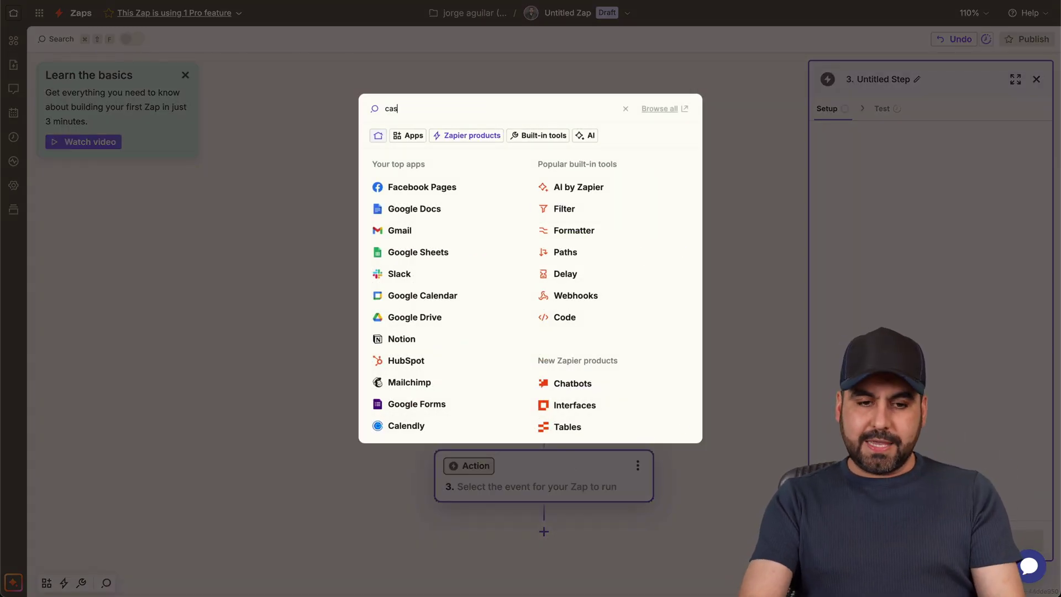
pyautogui.click(417, 138)
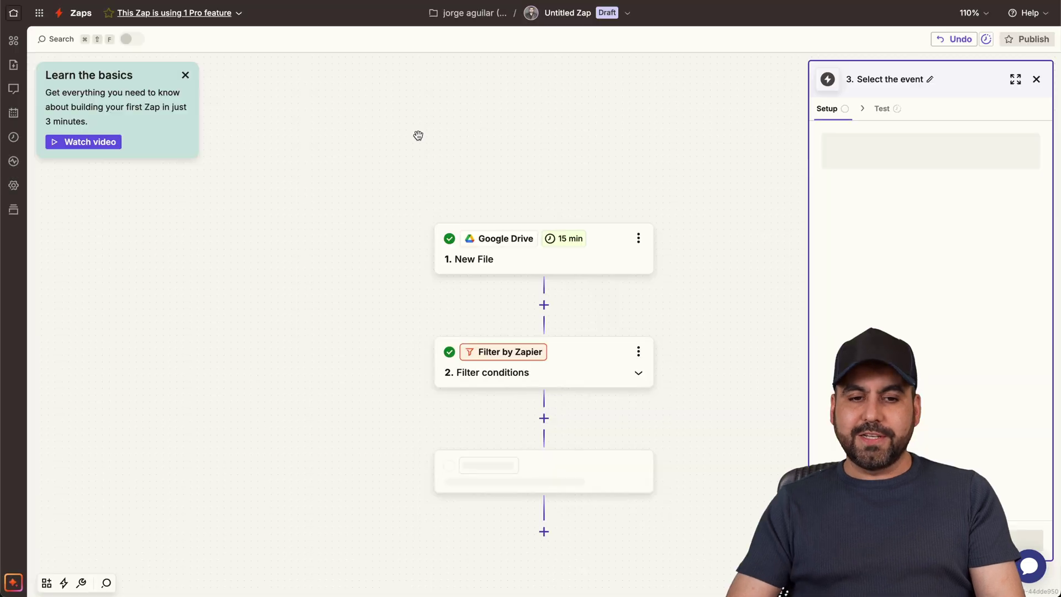
pyautogui.click(911, 213)
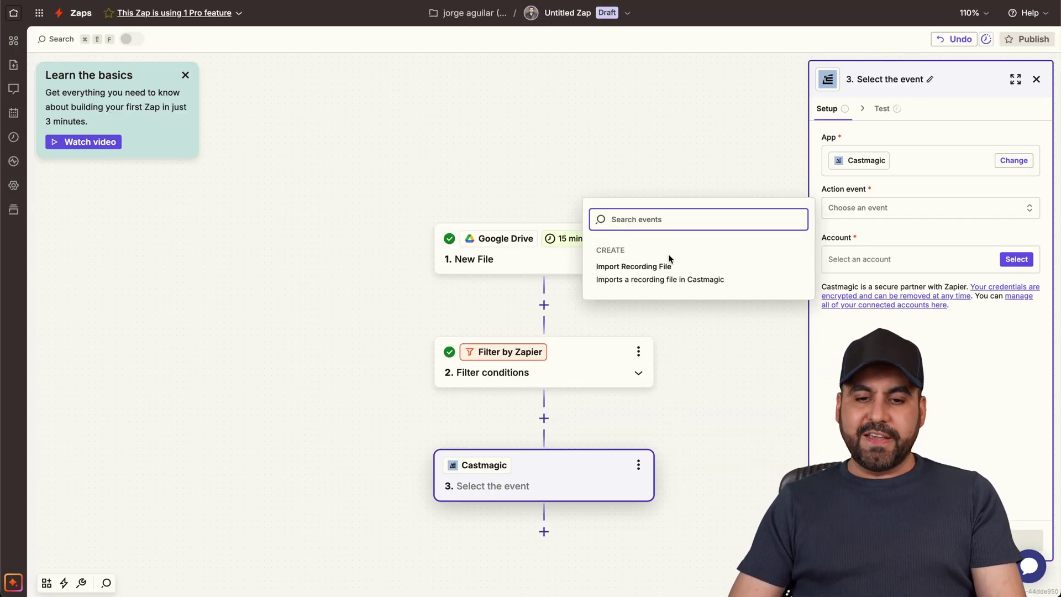
pyautogui.click(660, 277)
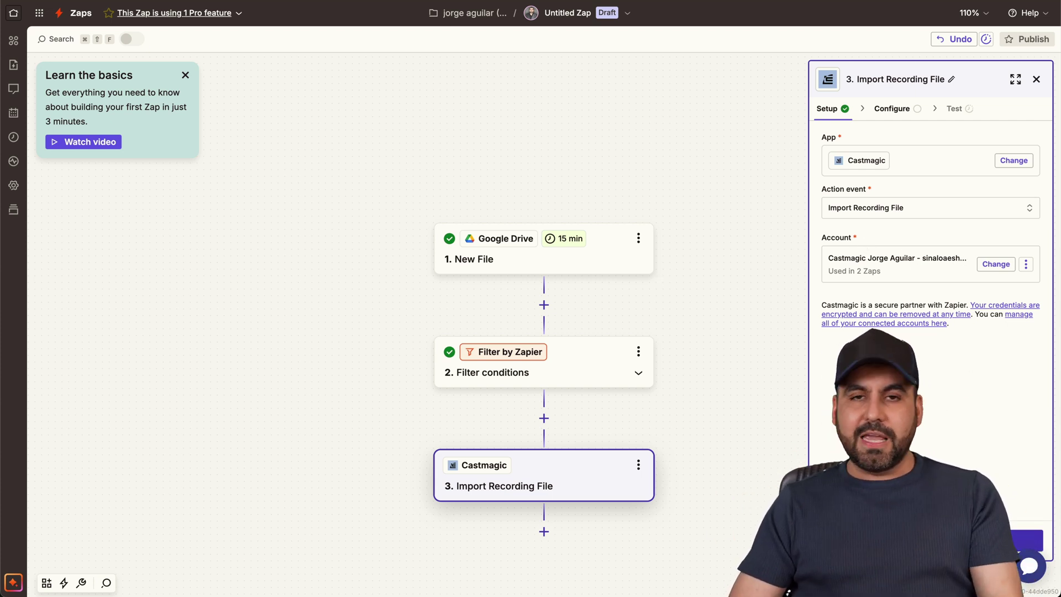
pyautogui.click(1025, 539)
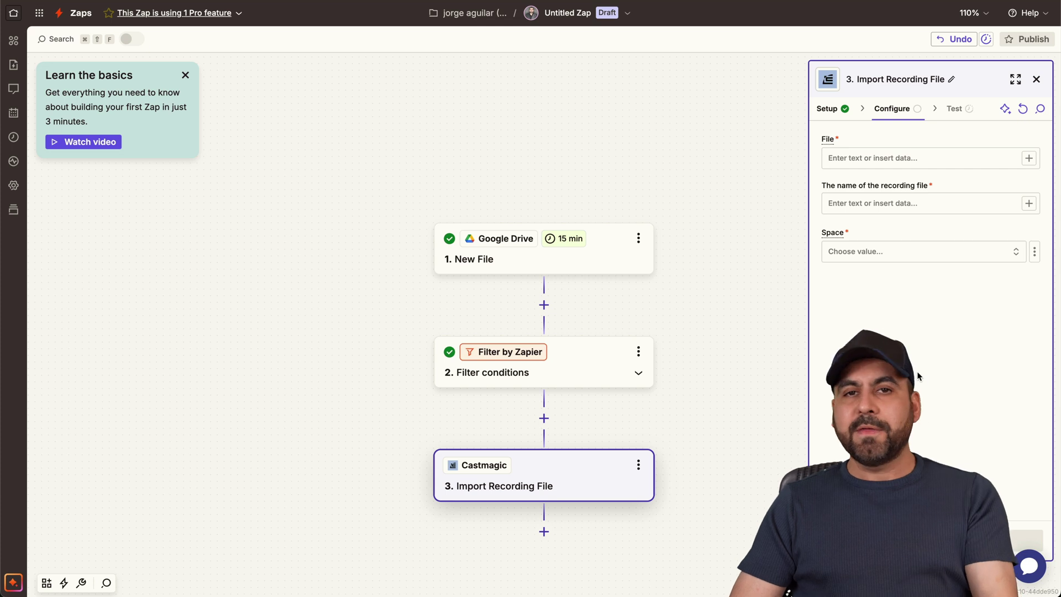
pyautogui.click(1028, 159)
# - Map Drive's Download Url into File and 'test' plus the file Title into the recording name
pyautogui.click(779, 262)
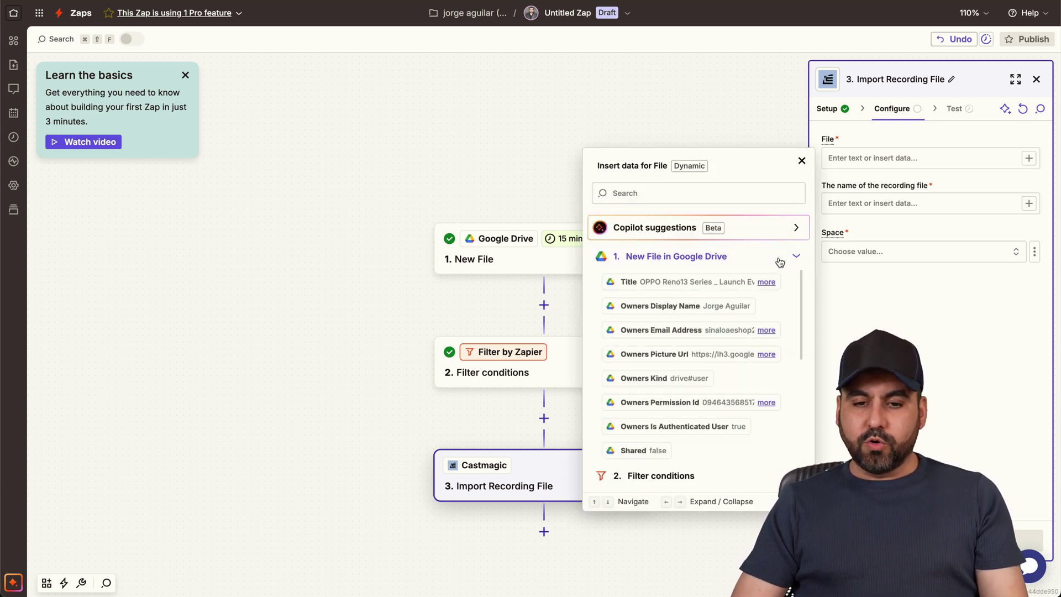
pyautogui.write('file')
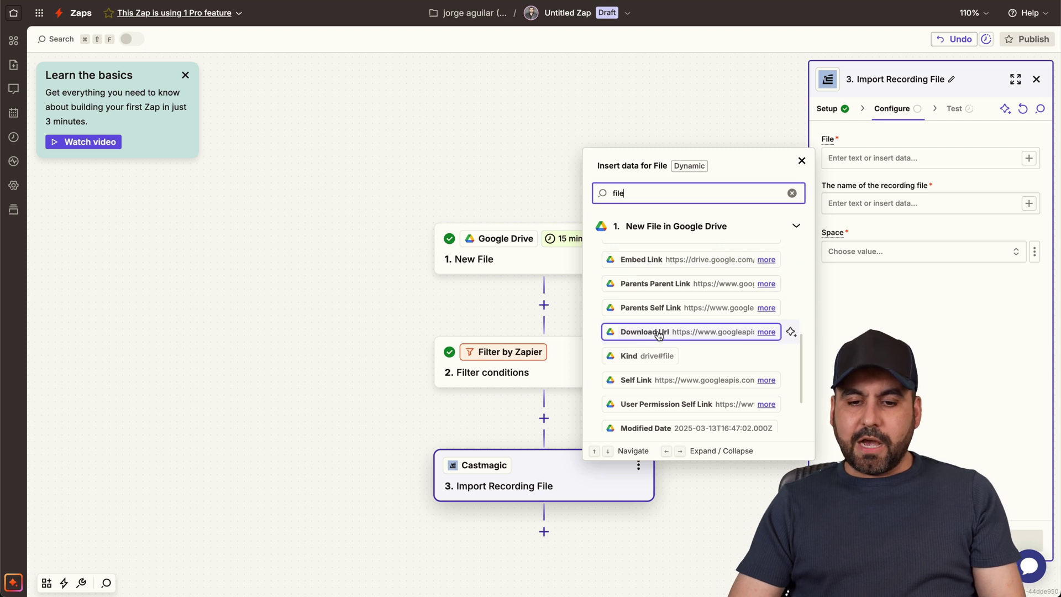
pyautogui.click(641, 333)
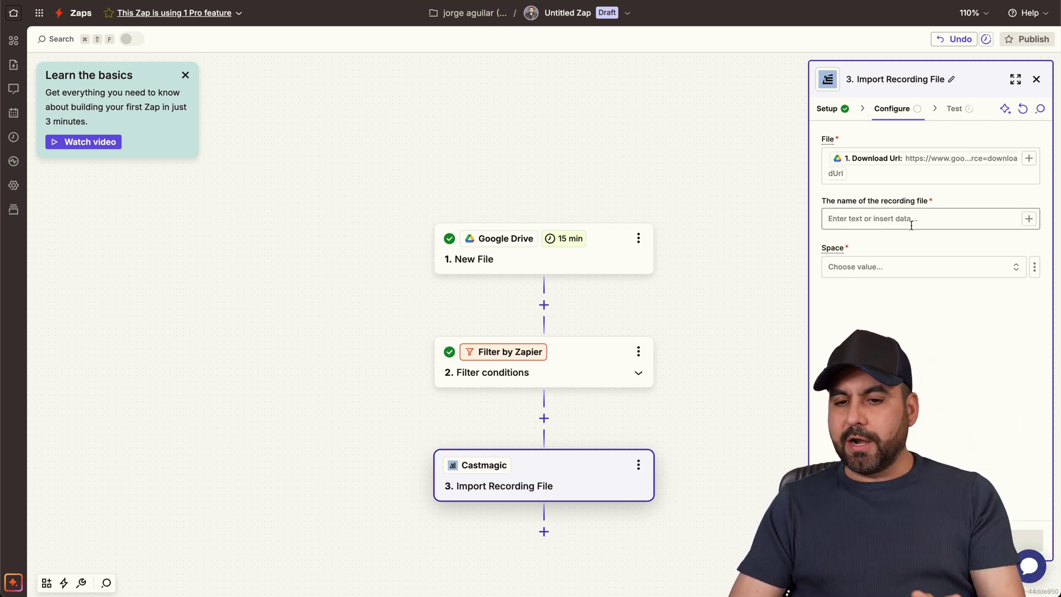
pyautogui.click(1026, 222)
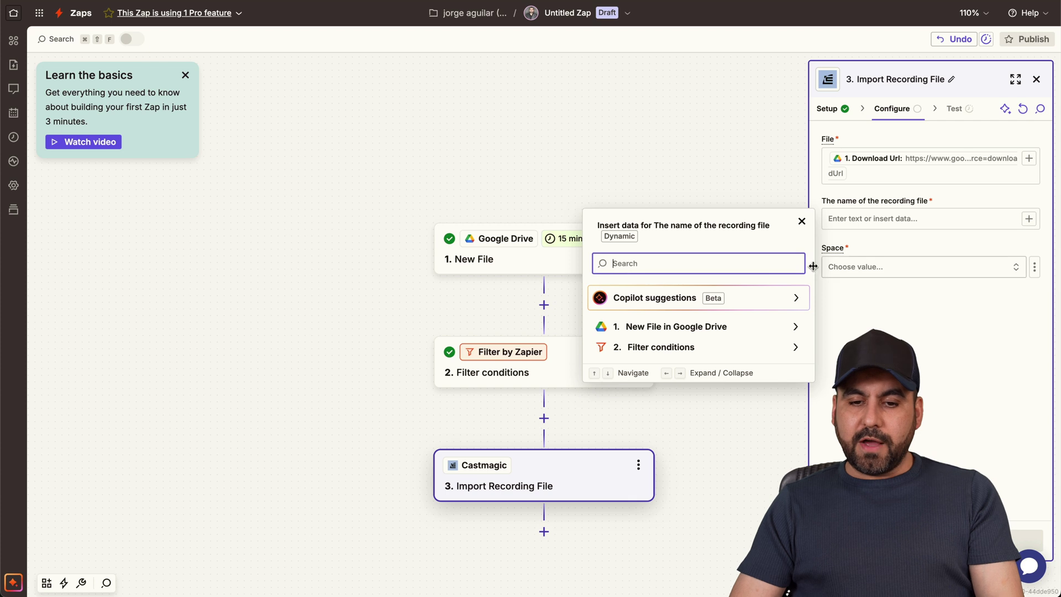
pyautogui.click(738, 325)
pyautogui.click(719, 351)
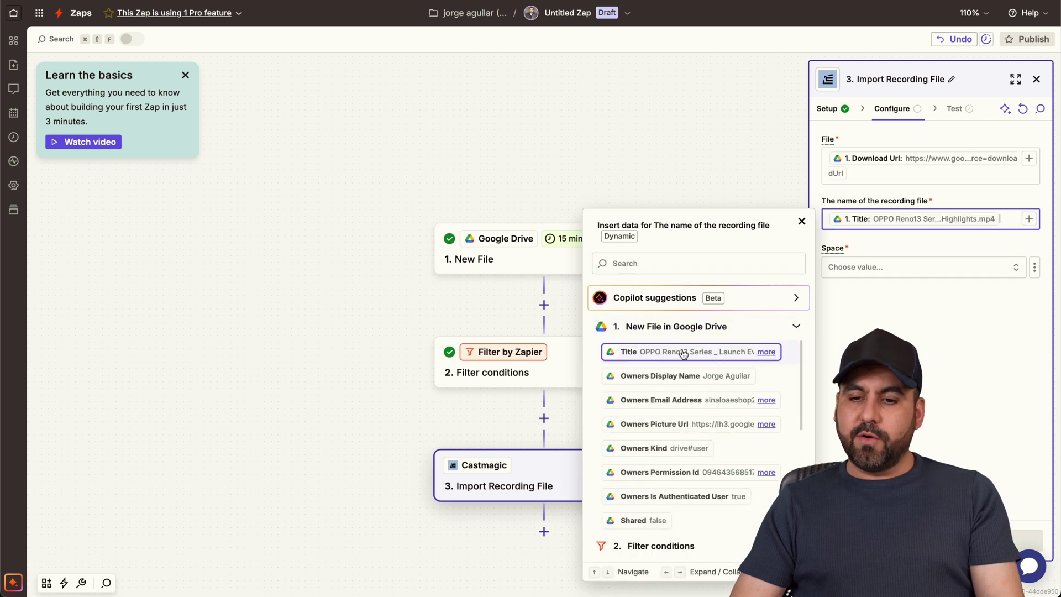
pyautogui.click(844, 222)
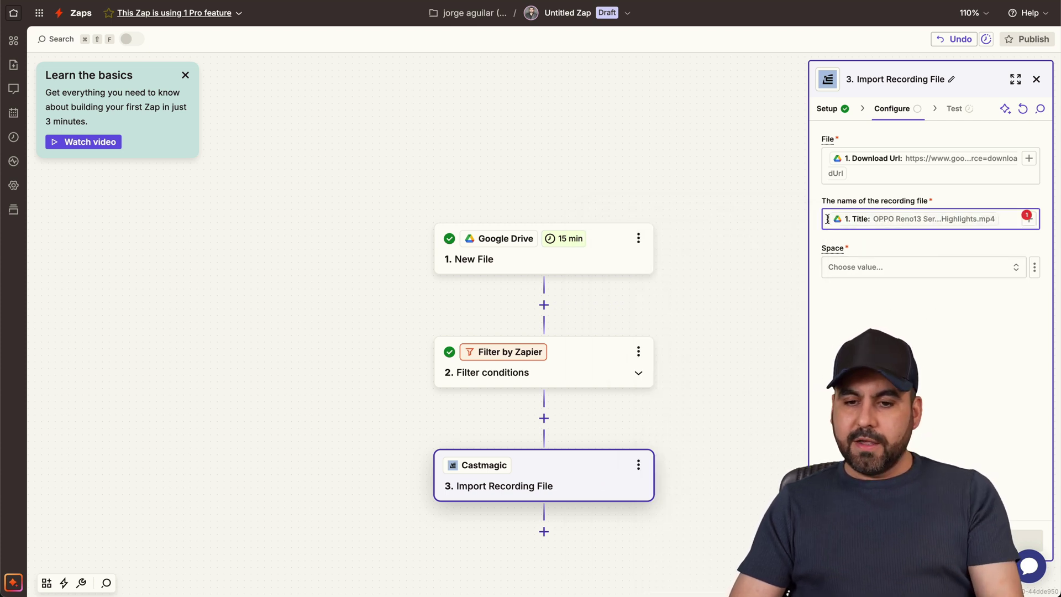
pyautogui.write('test')
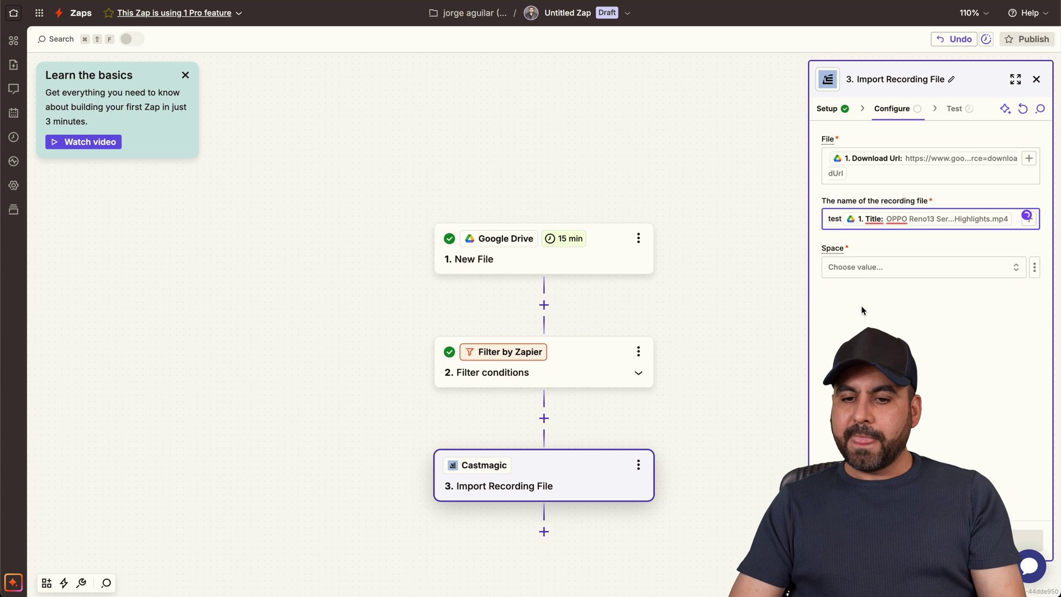
# - Set the Space to Video test, test the import step, and switch to Castmagic
pyautogui.click(907, 266)
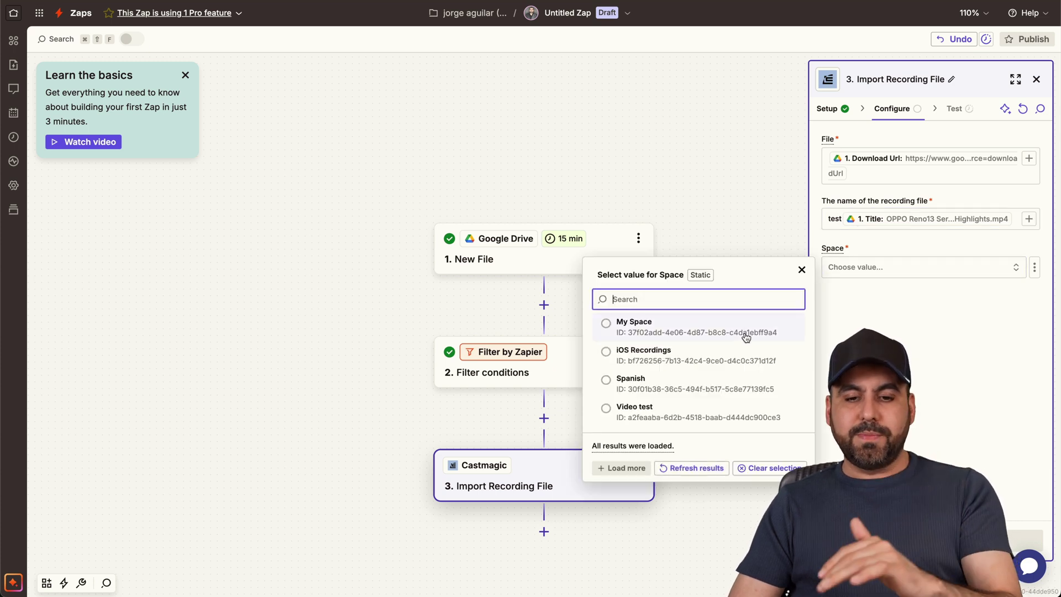
pyautogui.click(606, 411)
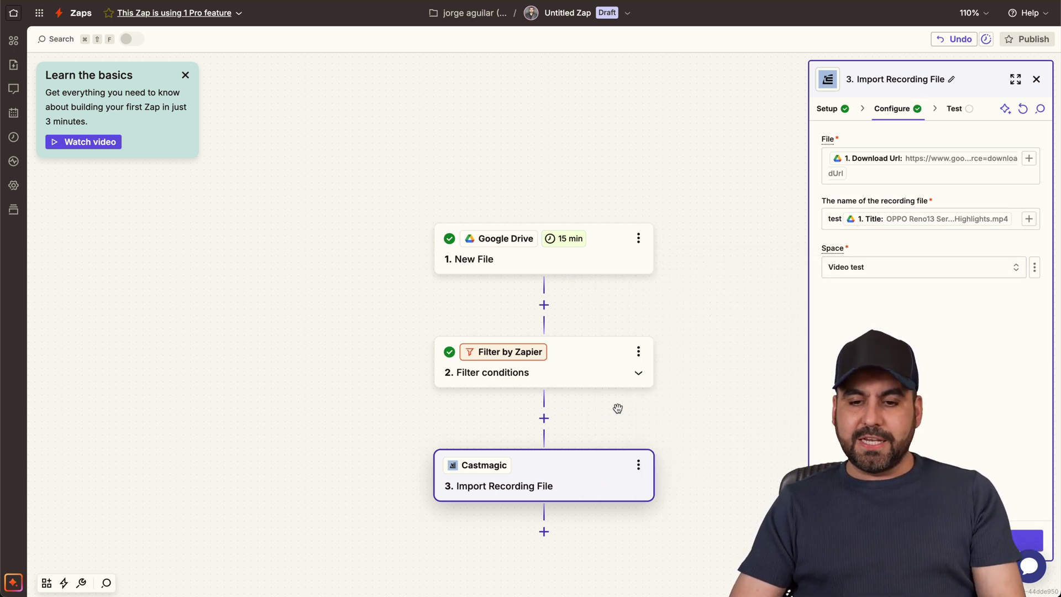
pyautogui.click(972, 539)
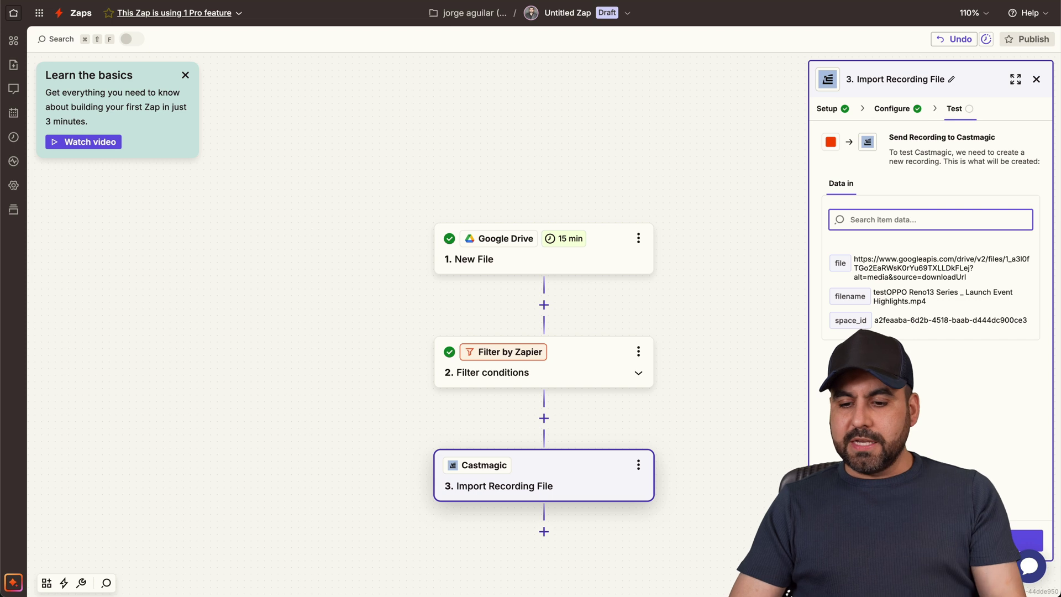
pyautogui.click(972, 538)
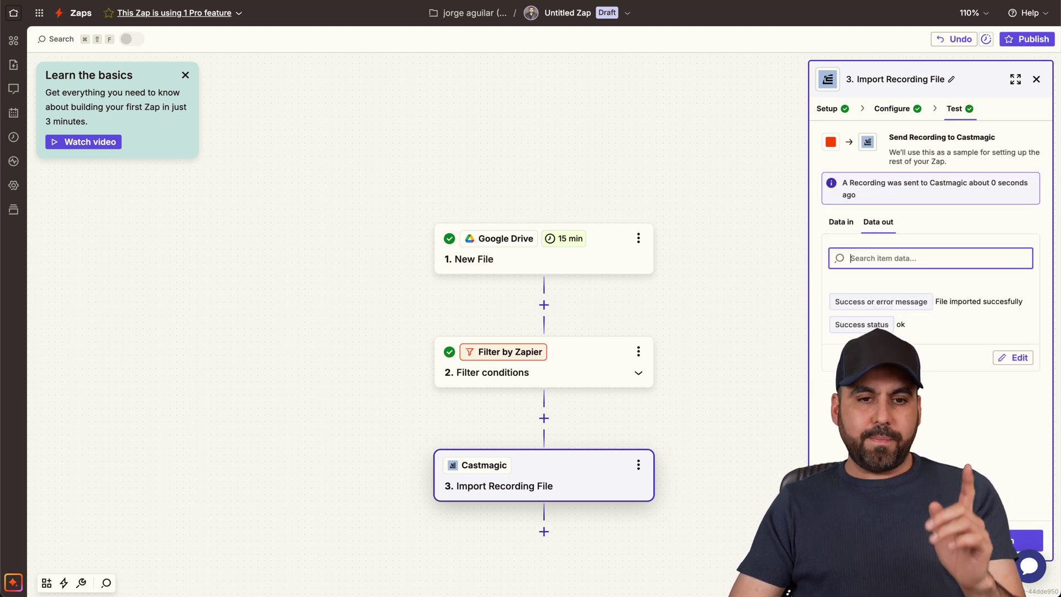
pyautogui.hotkey('ctrl', 'Tab')
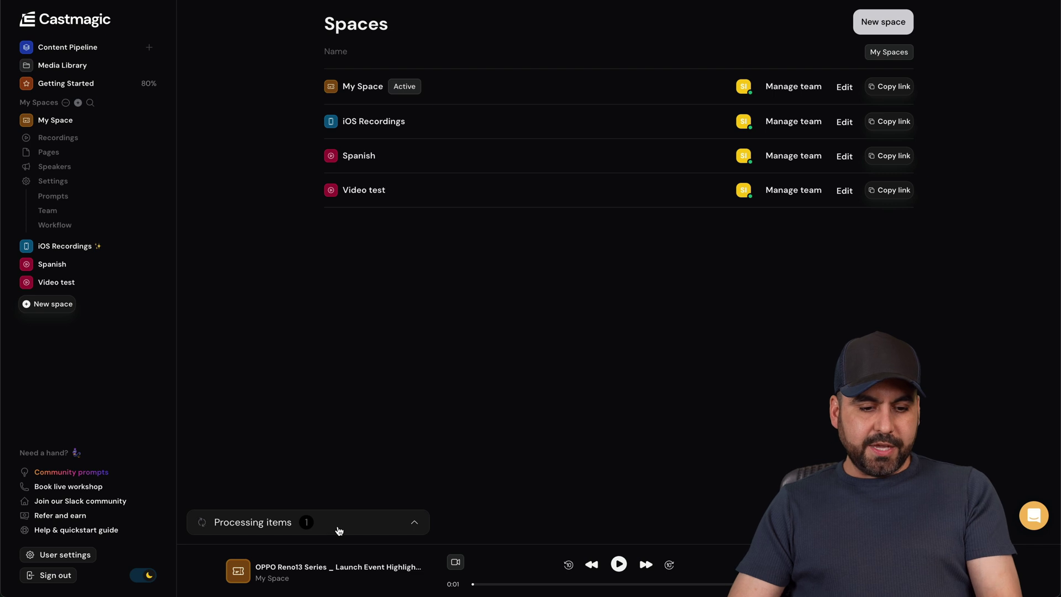
# - Check the OPPO Reno13 import's processing progress, including within the Video test space
pyautogui.click(340, 528)
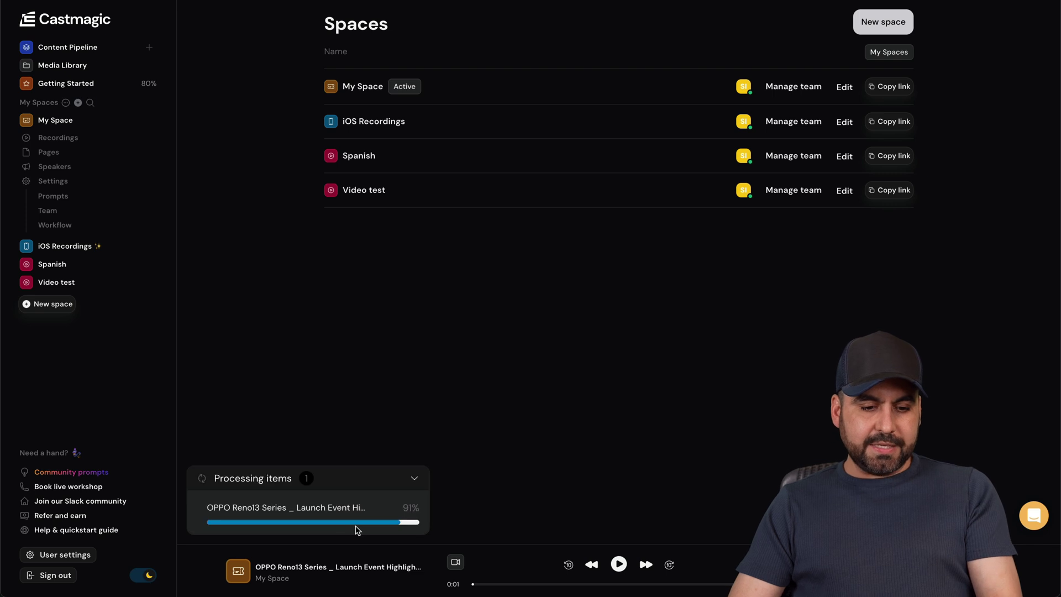
pyautogui.click(413, 478)
pyautogui.click(65, 283)
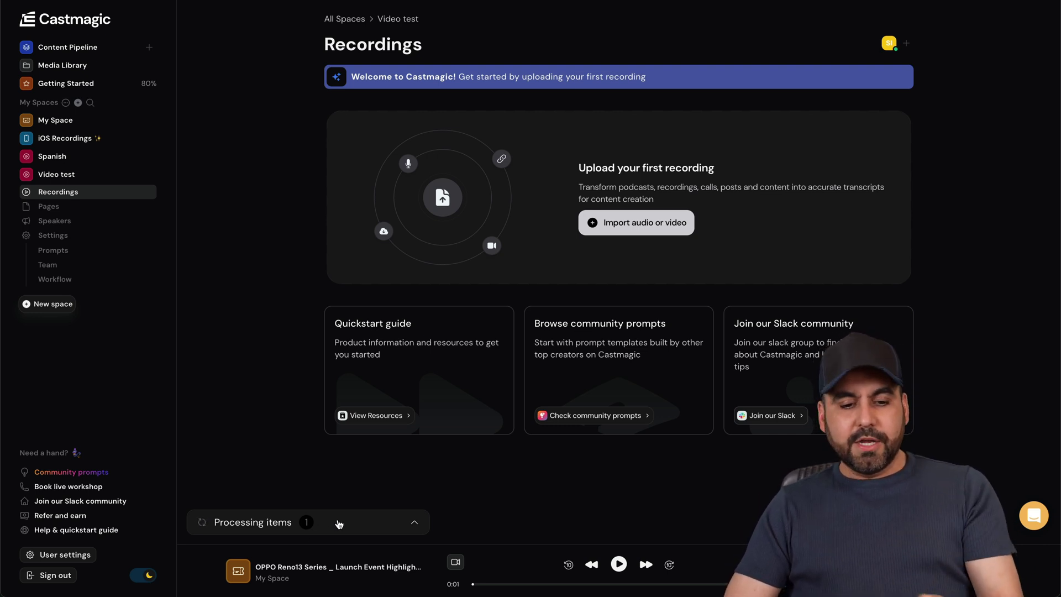
pyautogui.click(339, 524)
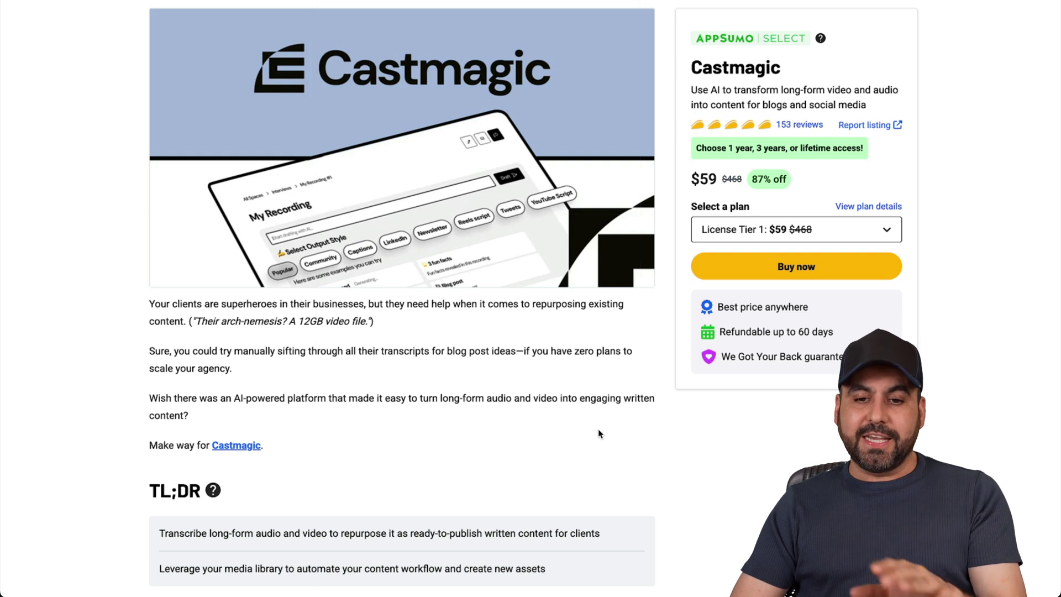
# - Scroll the AppSumo Castmagic listing down to the four-tier Plans & features table
pyautogui.scroll(-15, 609, 463)
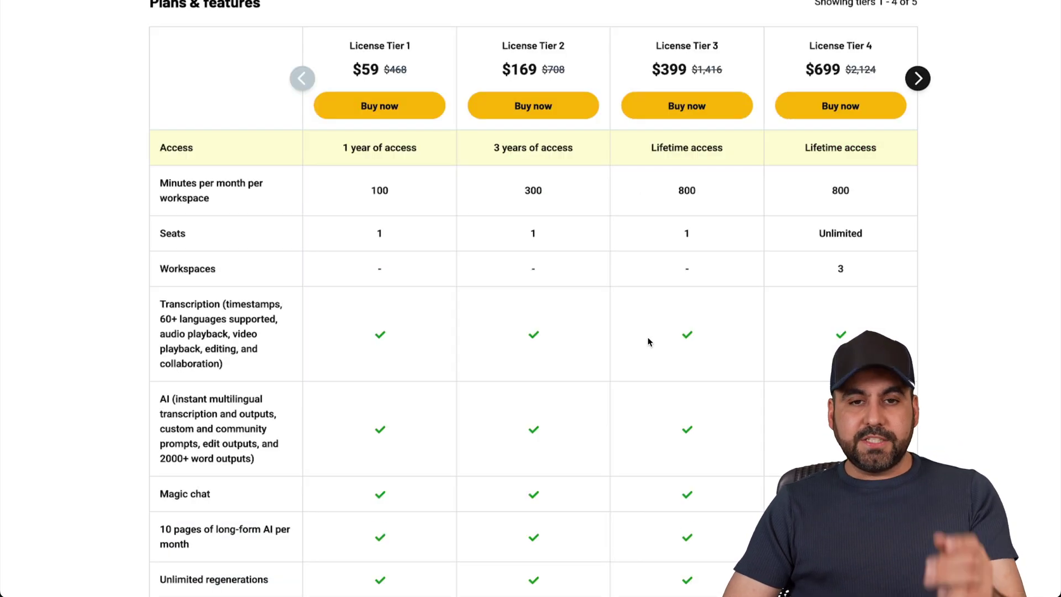